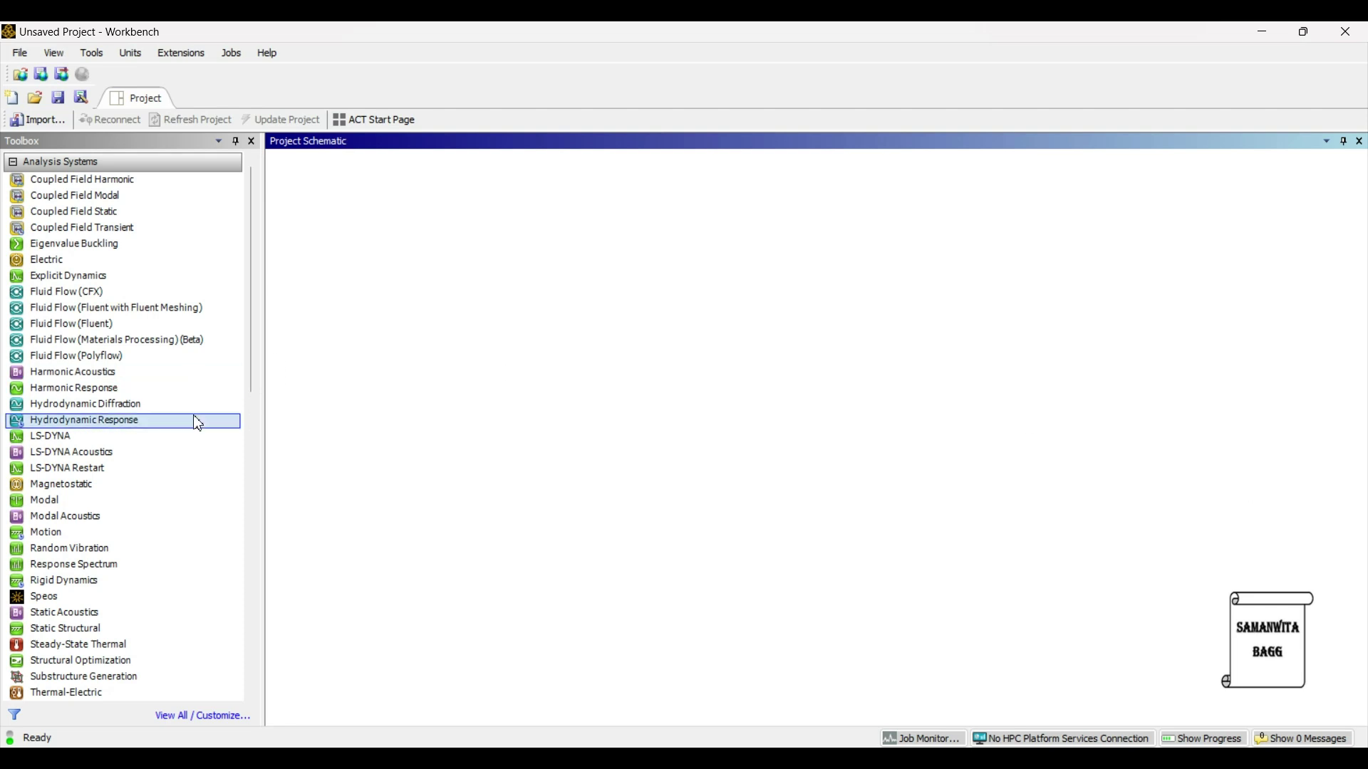
# - Add a standalone Geometry system to the project schematic and open its geometry in DesignModeler
pyautogui.scroll(-6, 213, 411)
pyautogui.scroll(-4, 190, 504)
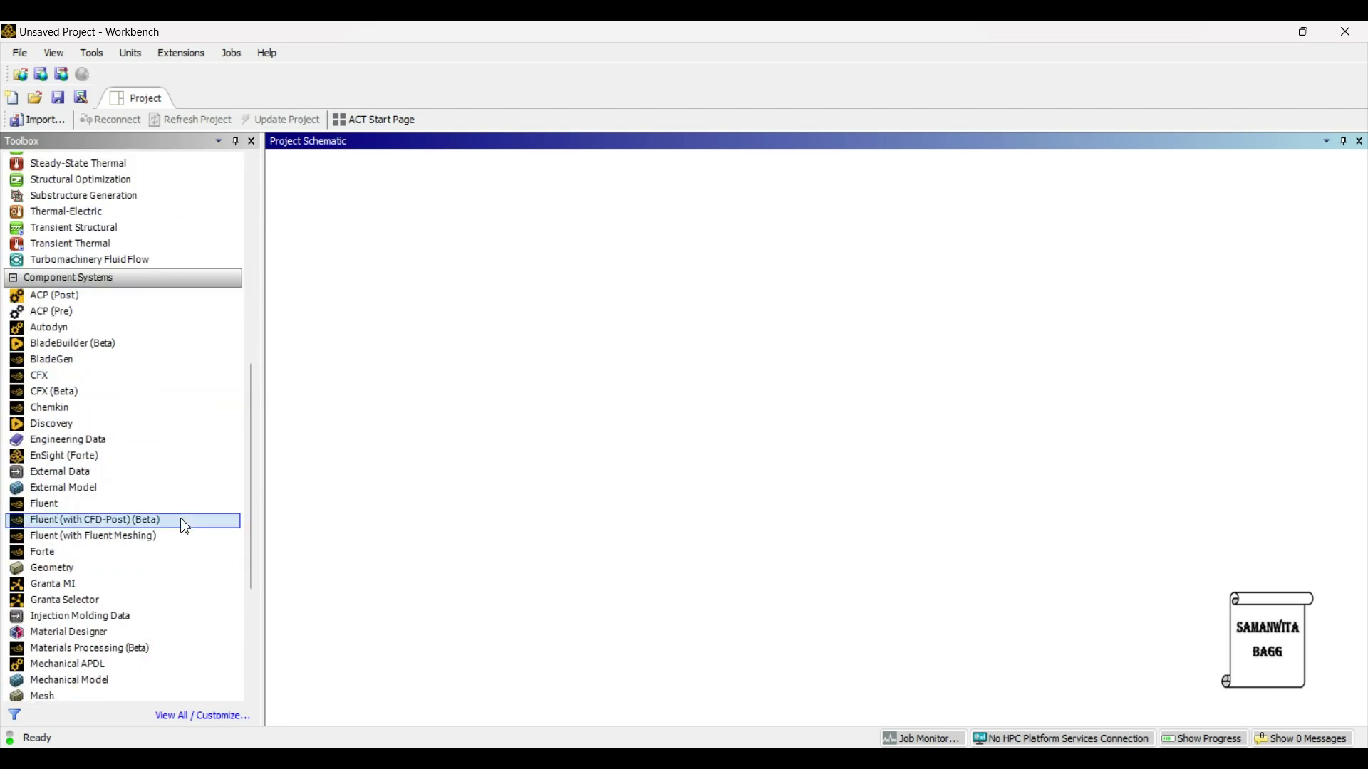
pyautogui.moveTo(117, 568); pyautogui.dragTo(427, 207)
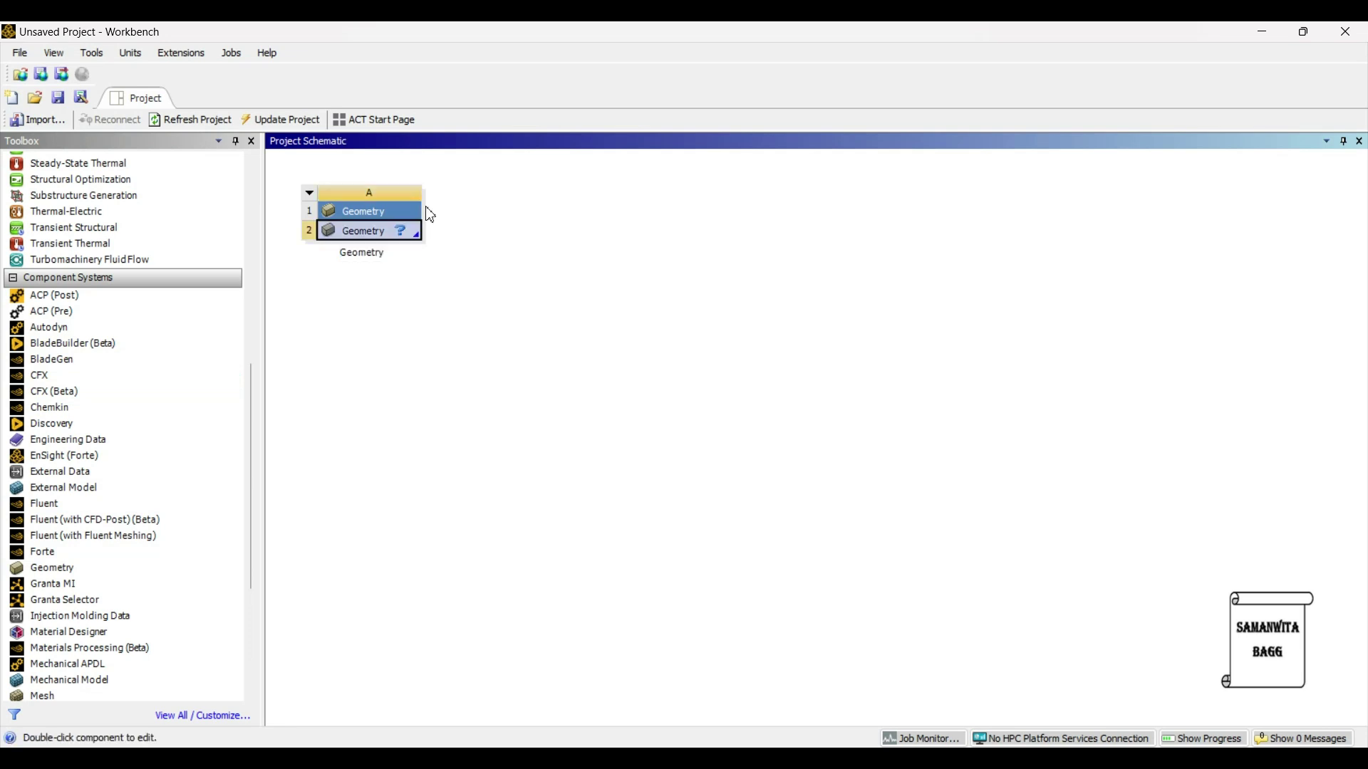
pyautogui.rightClick(380, 240)
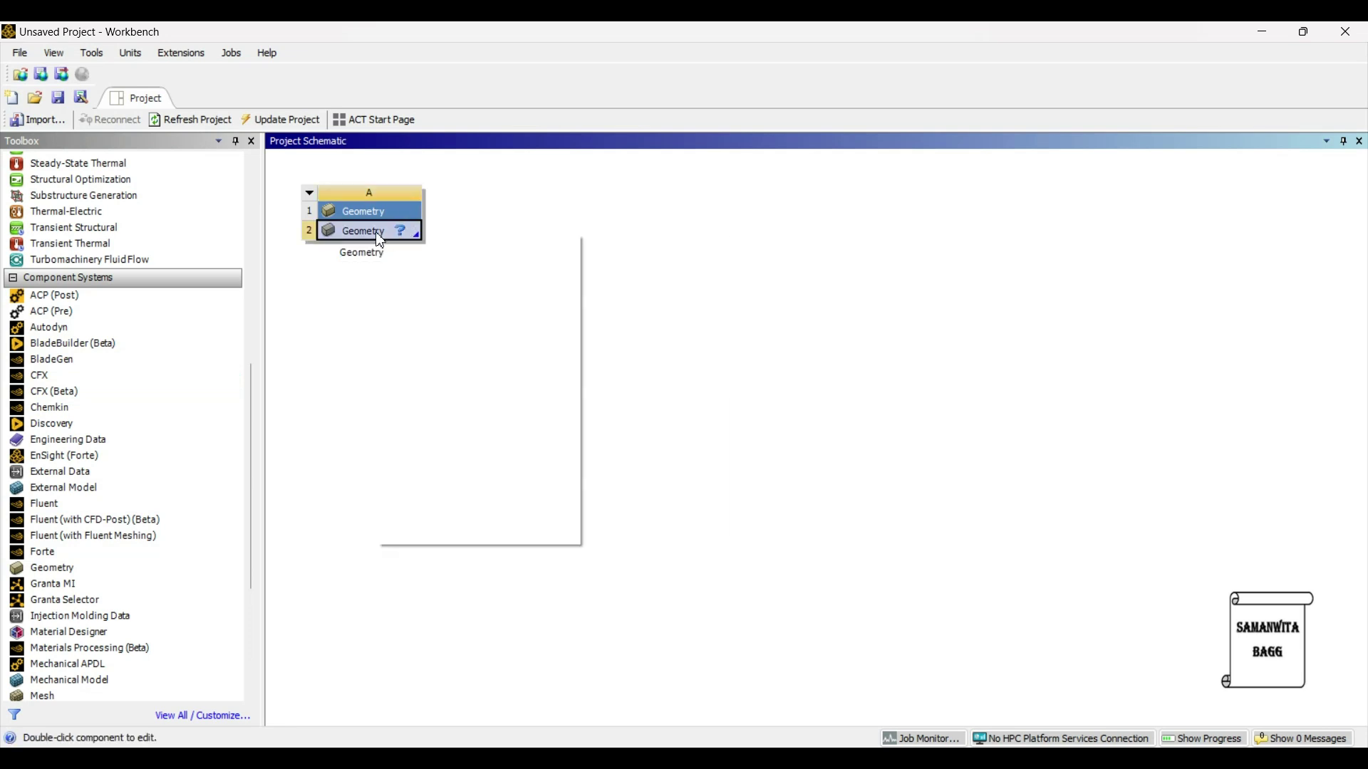
pyautogui.click(471, 280)
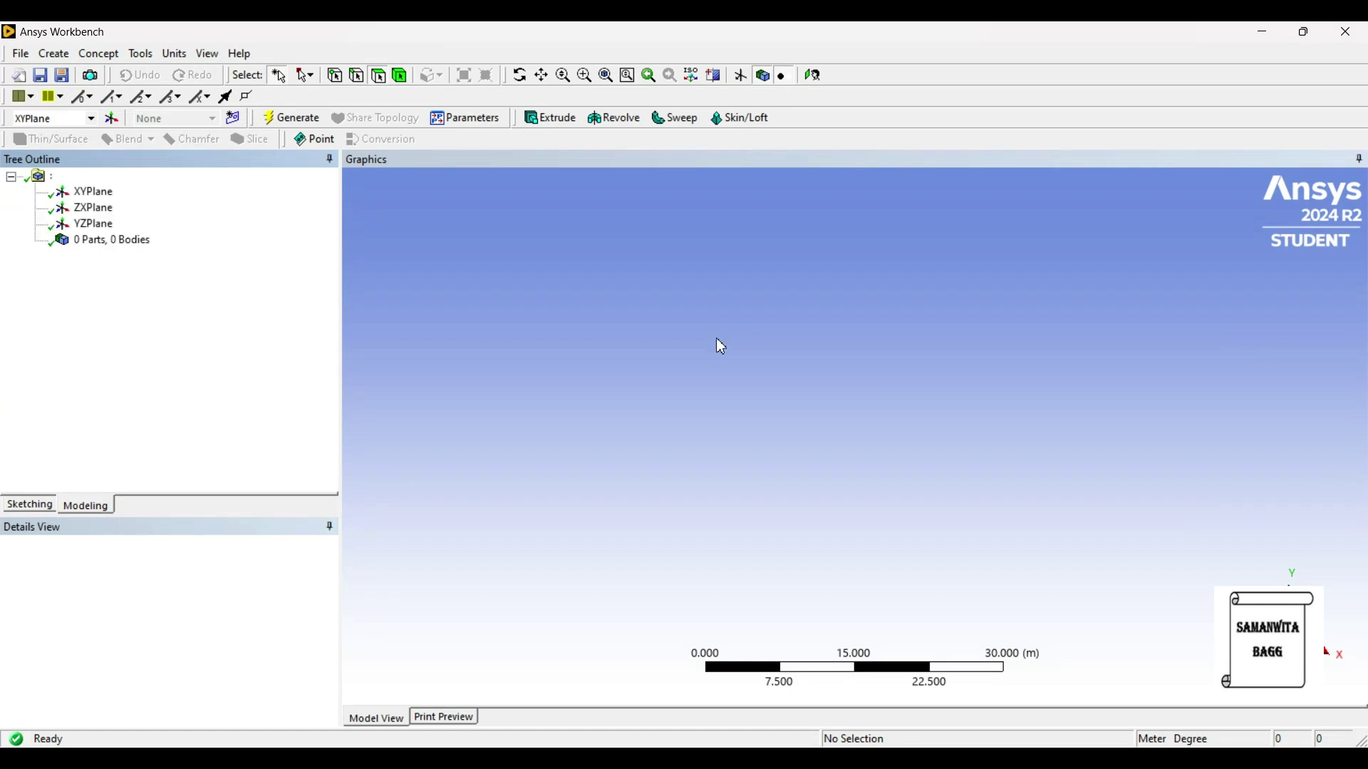
# - Set the model units to millimetres and orient the view face-on to the XY plane
pyautogui.click(175, 53)
pyautogui.click(200, 110)
pyautogui.click(93, 192)
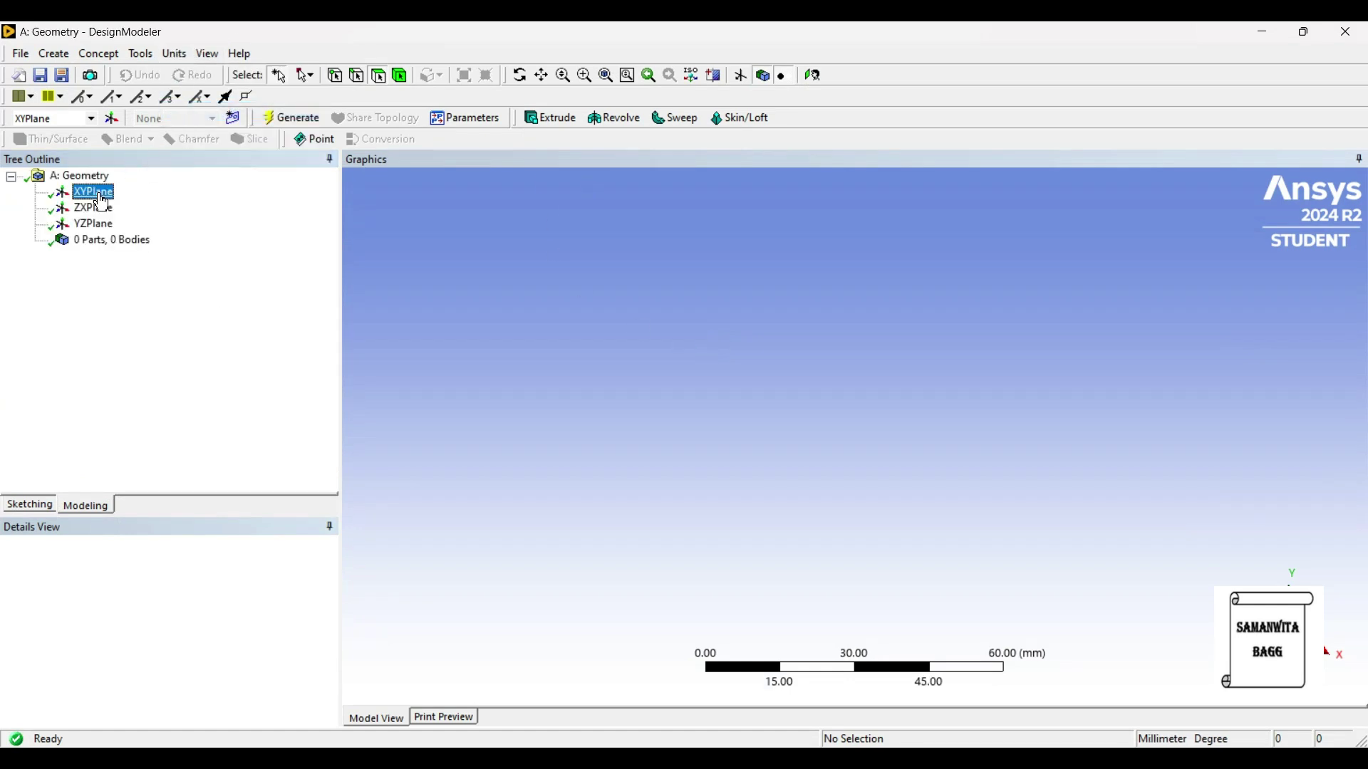
pyautogui.click(820, 77)
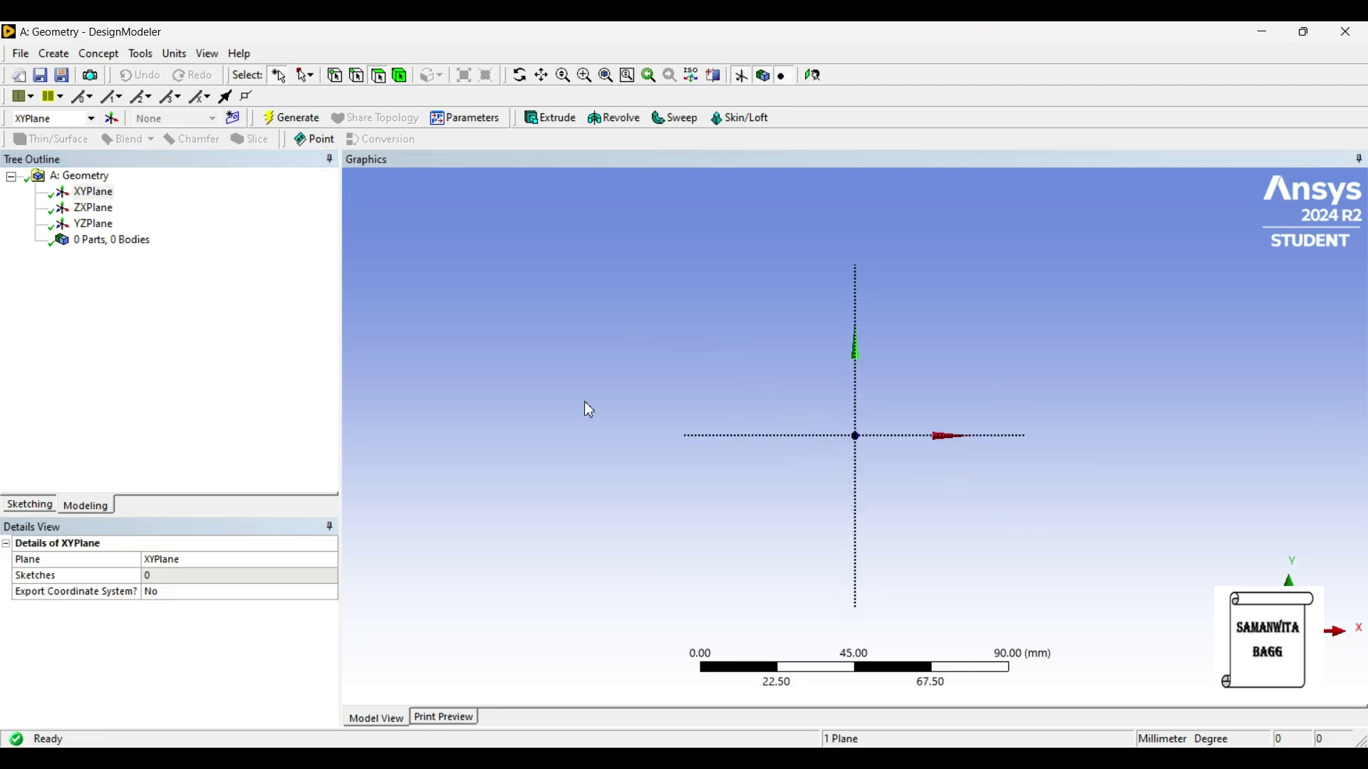
# - Sketch a horizontal line about 65 mm long from the origin along +X, plus a vertical line about 51 mm down from its end
pyautogui.click(29, 504)
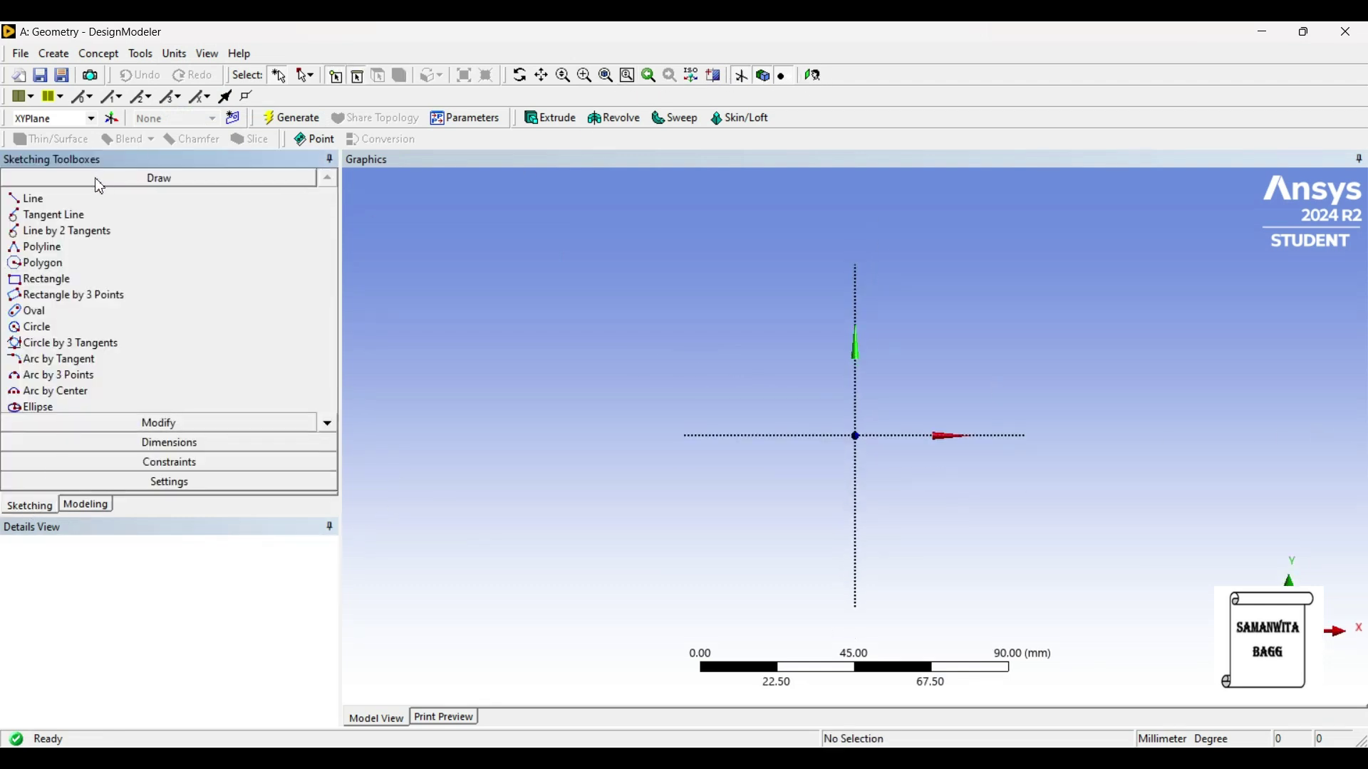
pyautogui.click(65, 200)
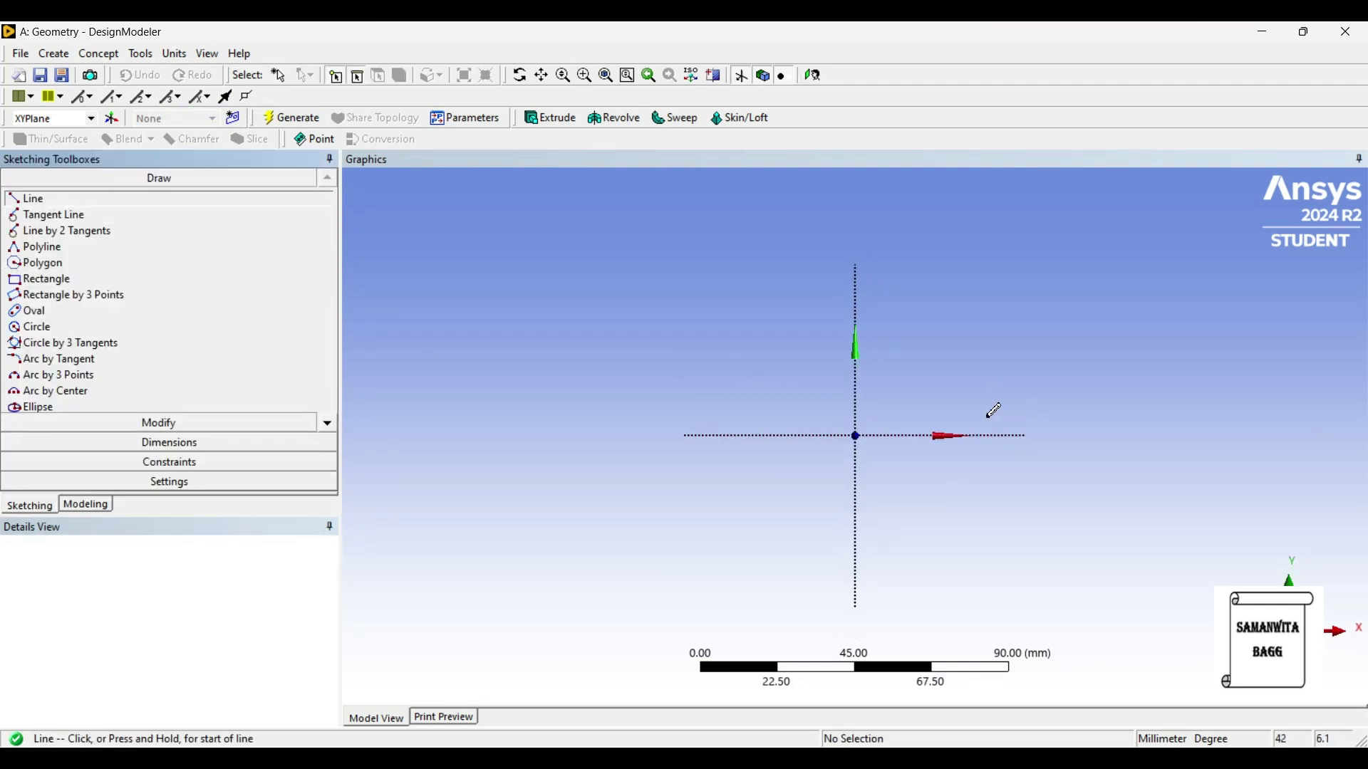
pyautogui.click(857, 436)
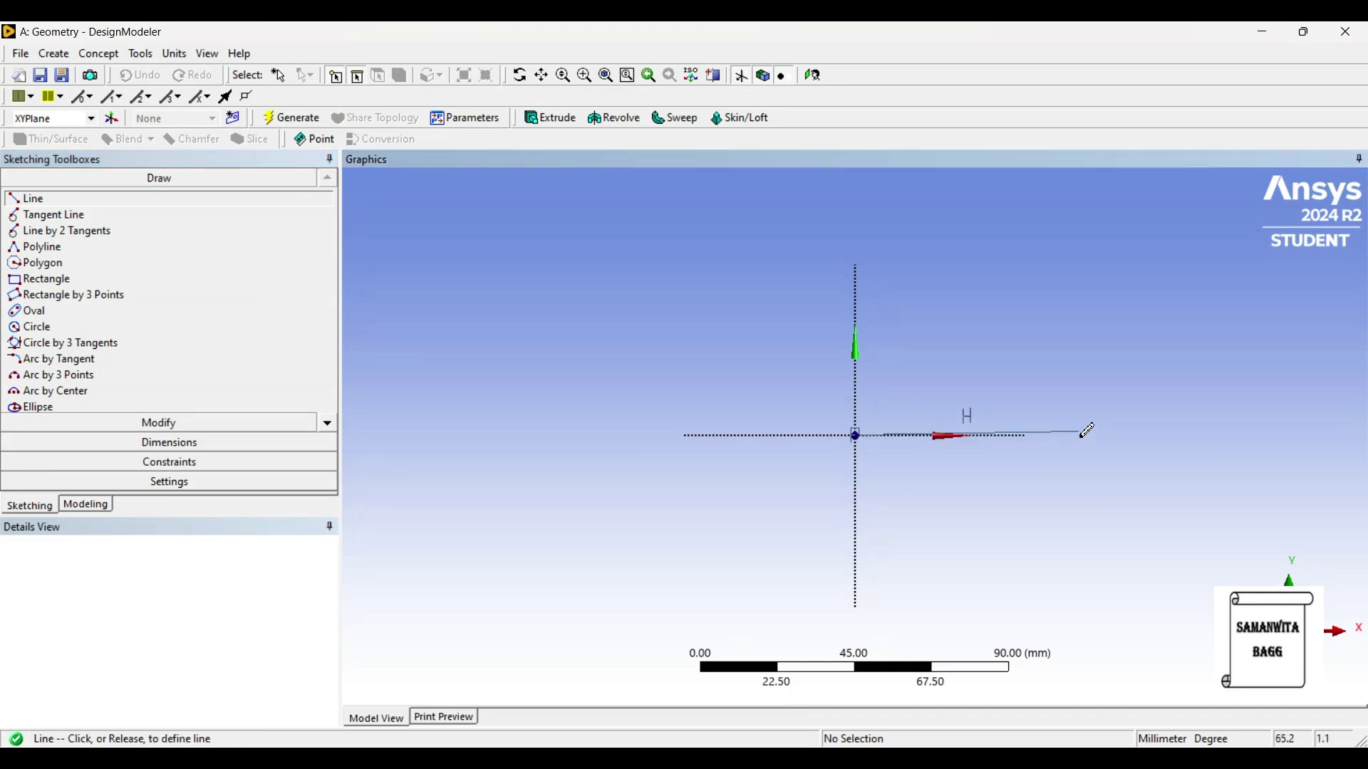
pyautogui.click(1079, 435)
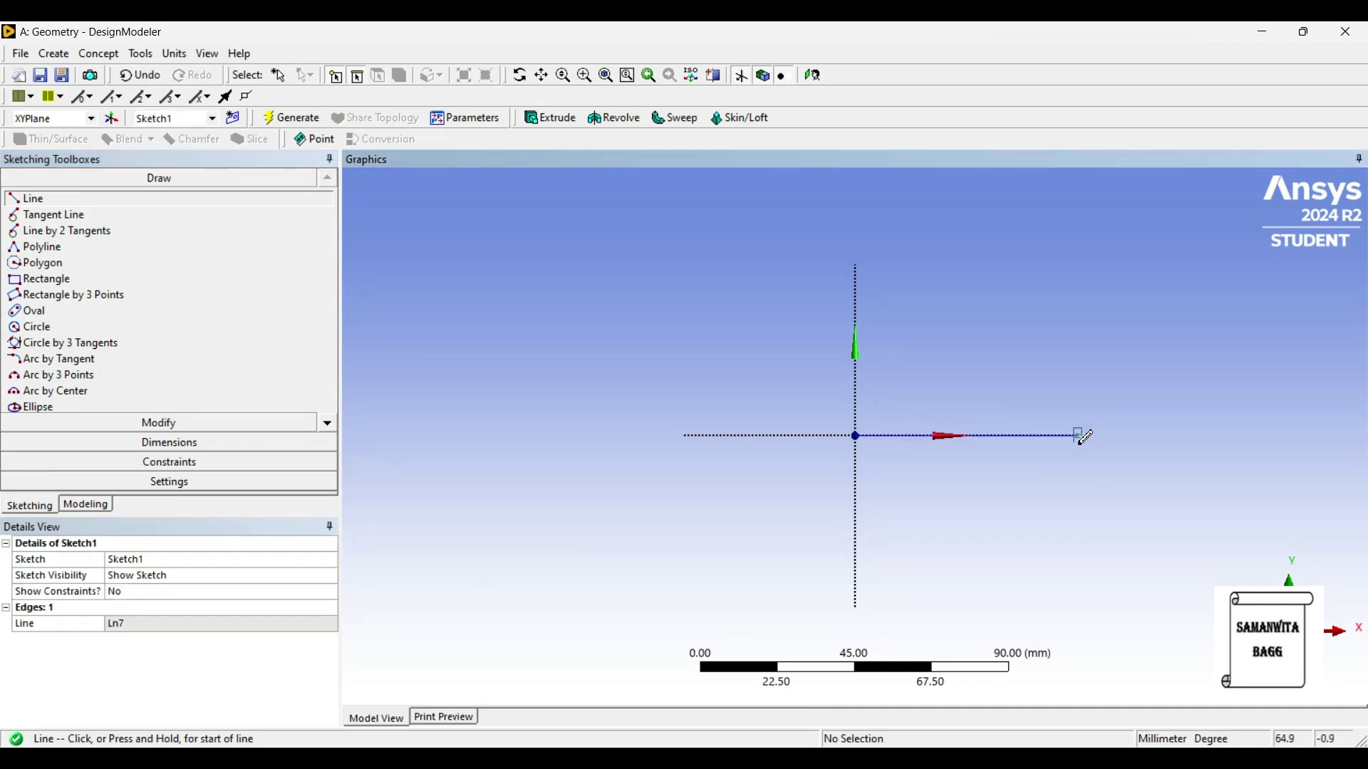
pyautogui.click(1079, 436)
pyautogui.click(1081, 612)
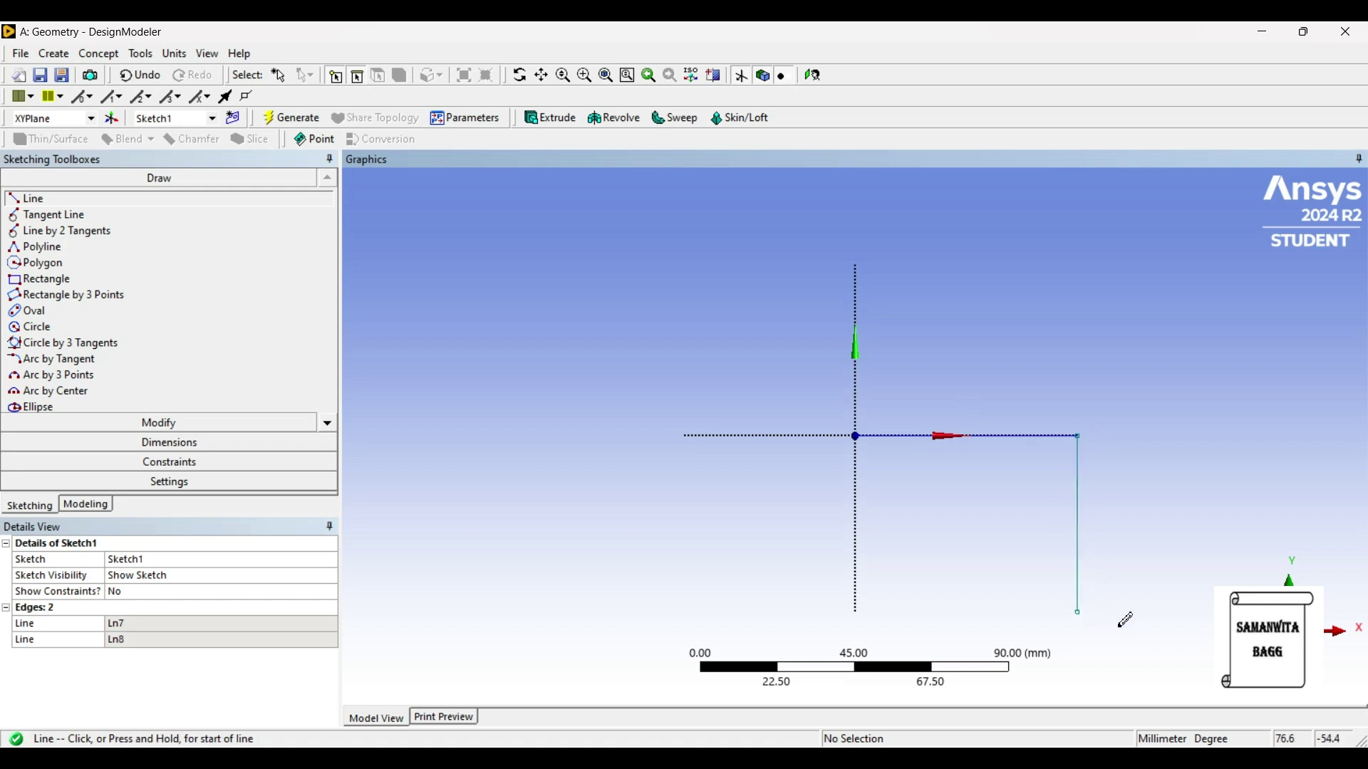
# - Add general dimensions to the lengths of the horizontal and vertical sketch lines
pyautogui.click(192, 447)
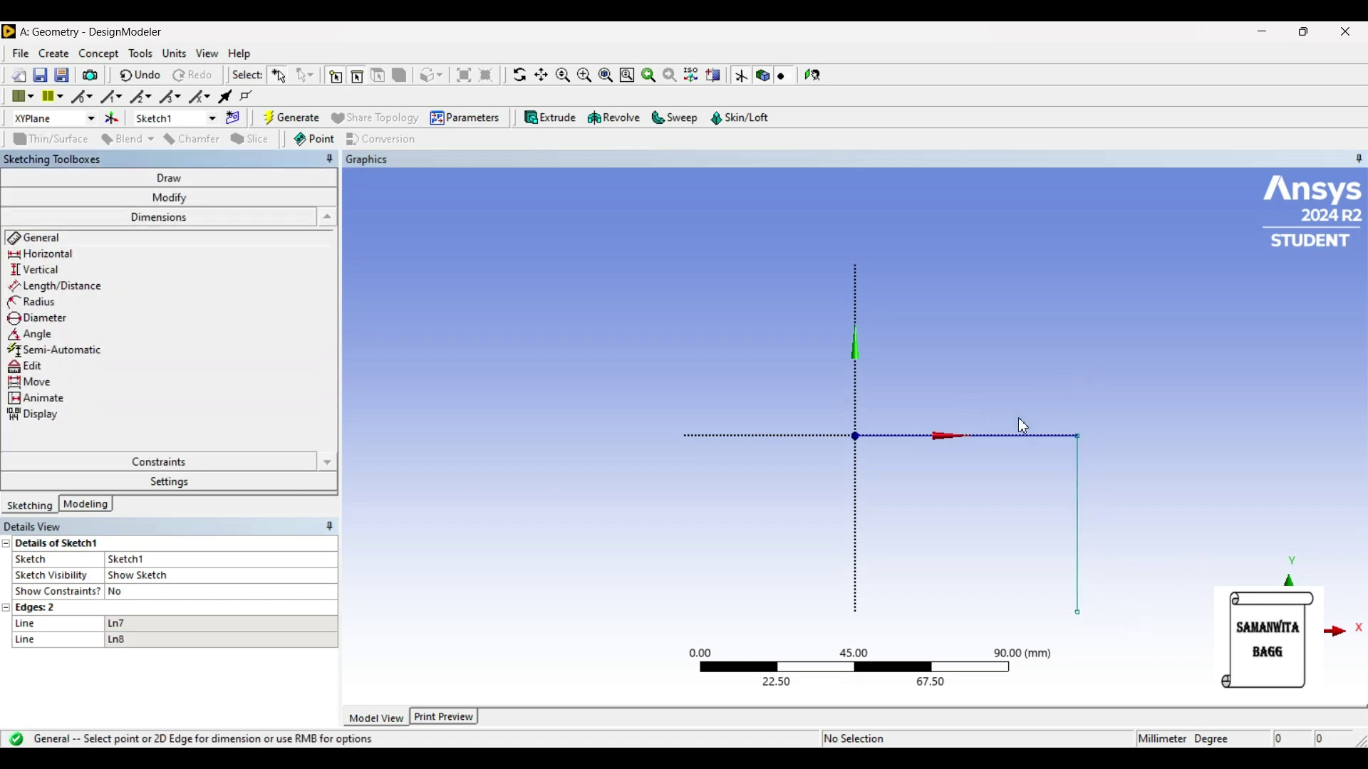
pyautogui.click(1023, 436)
pyautogui.click(1014, 389)
pyautogui.click(1082, 498)
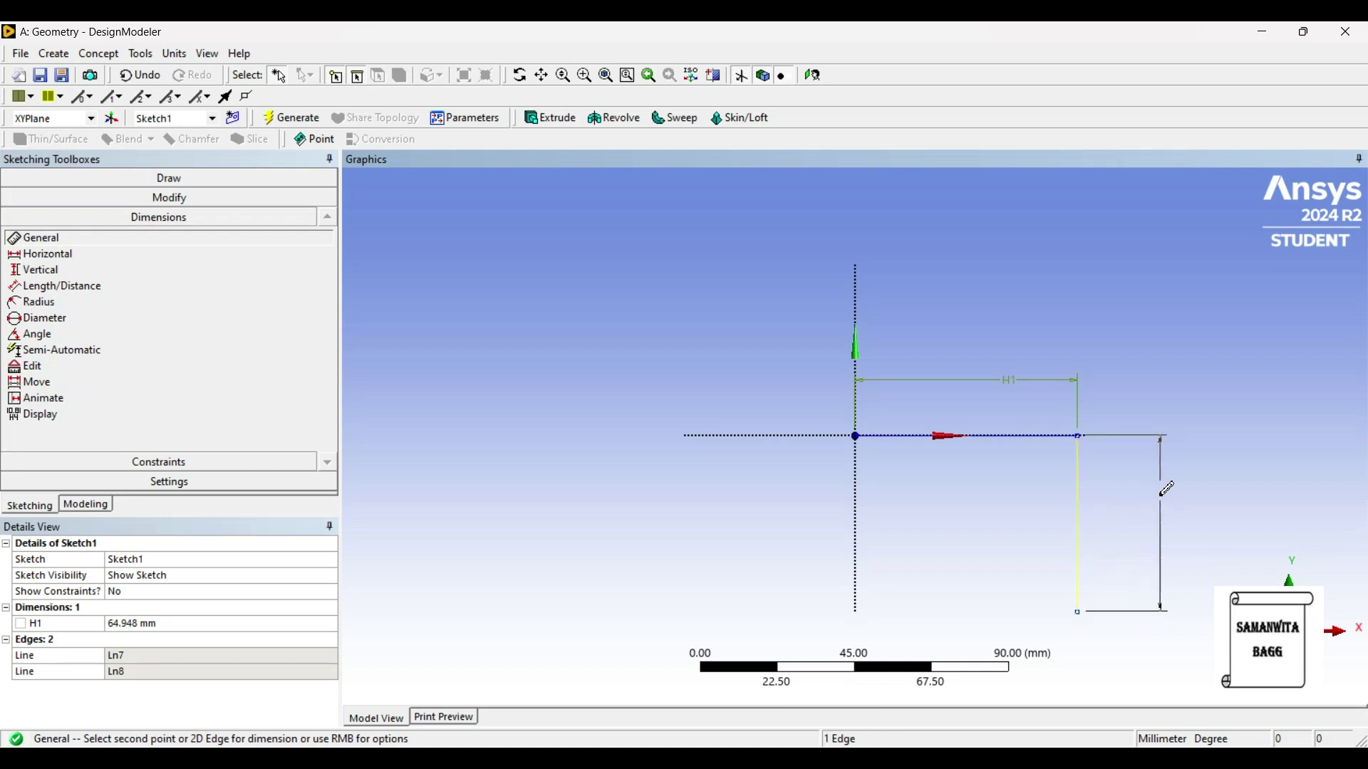
pyautogui.click(1161, 488)
# - Set both the horizontal and the vertical line lengths to 600 mm
pyautogui.click(139, 626)
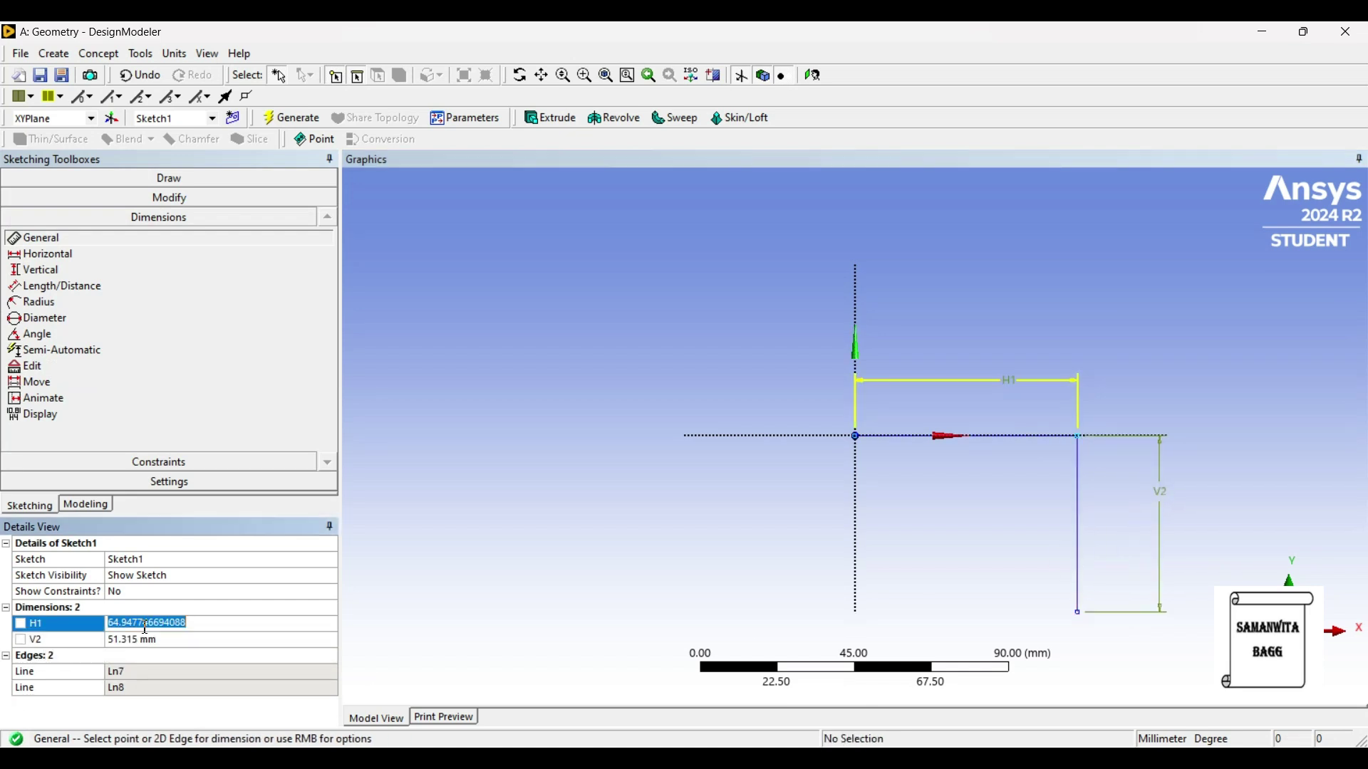
pyautogui.write('600')
pyautogui.press('Return')
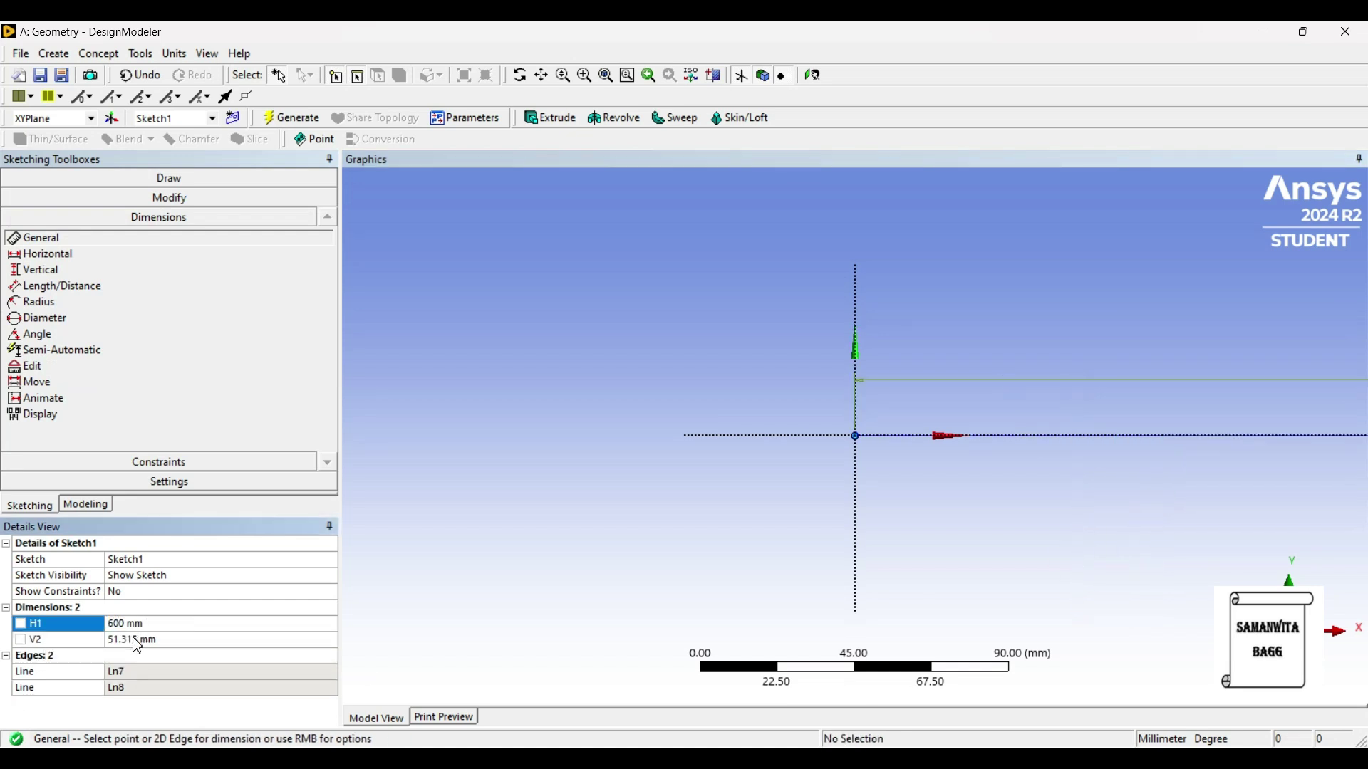
pyautogui.click(137, 642)
pyautogui.write('600')
pyautogui.press('Return')
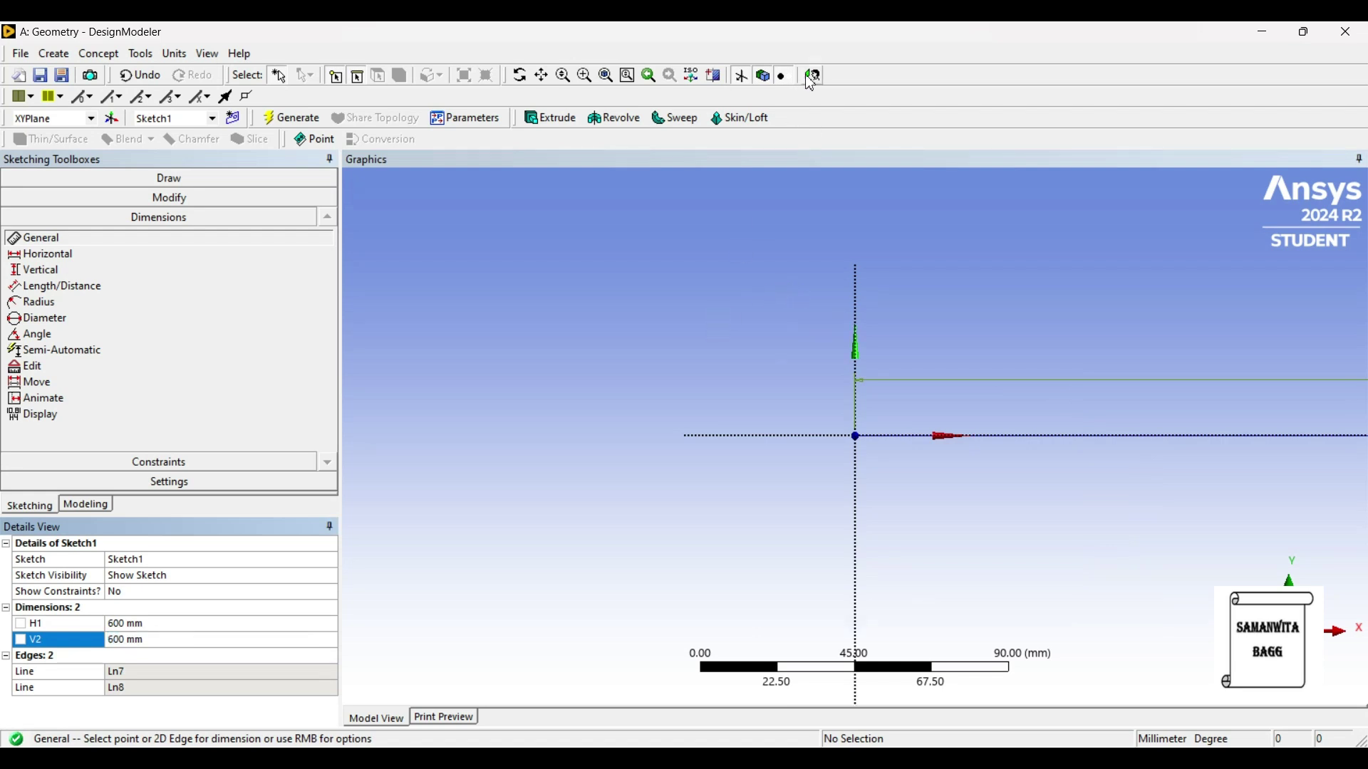
pyautogui.press('F7')
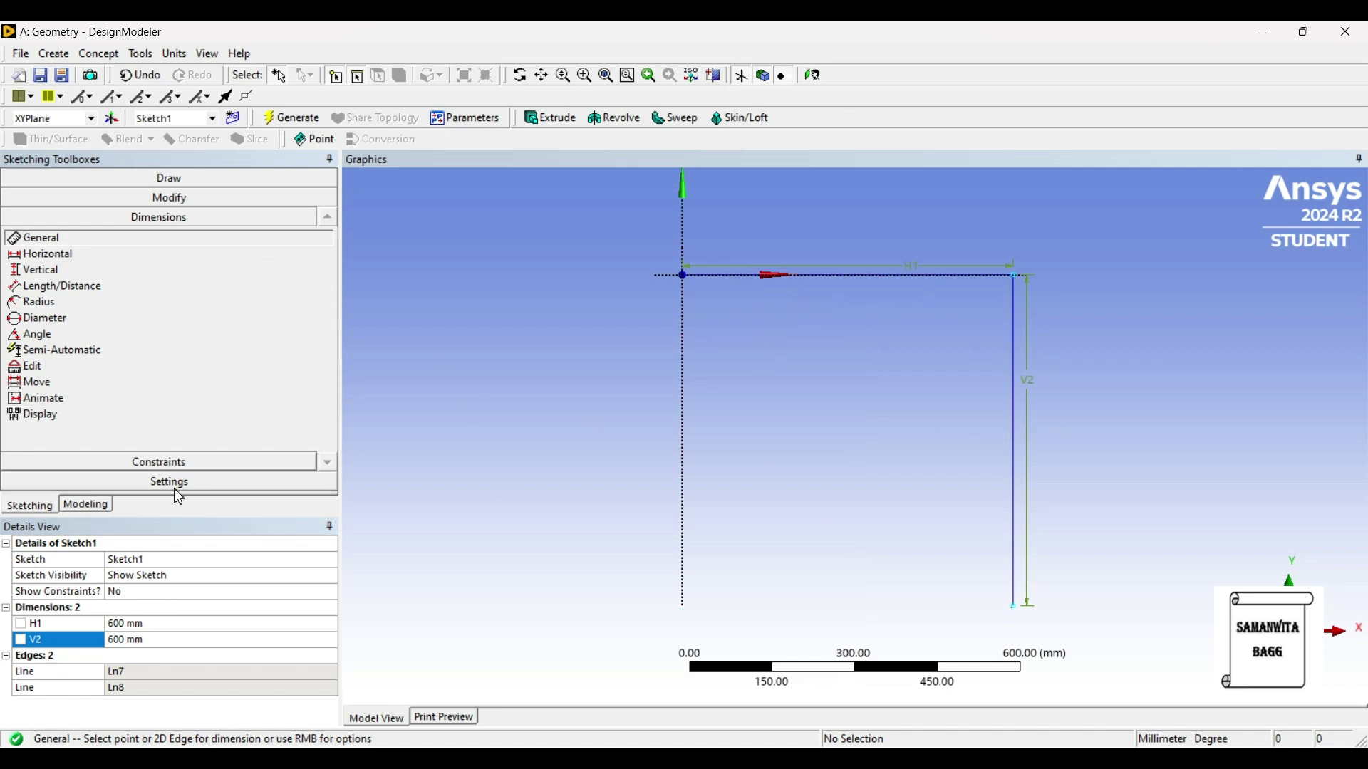
# - Sketch a circle about 76 mm in diameter on the YZ plane, centred at the origin
pyautogui.click(78, 506)
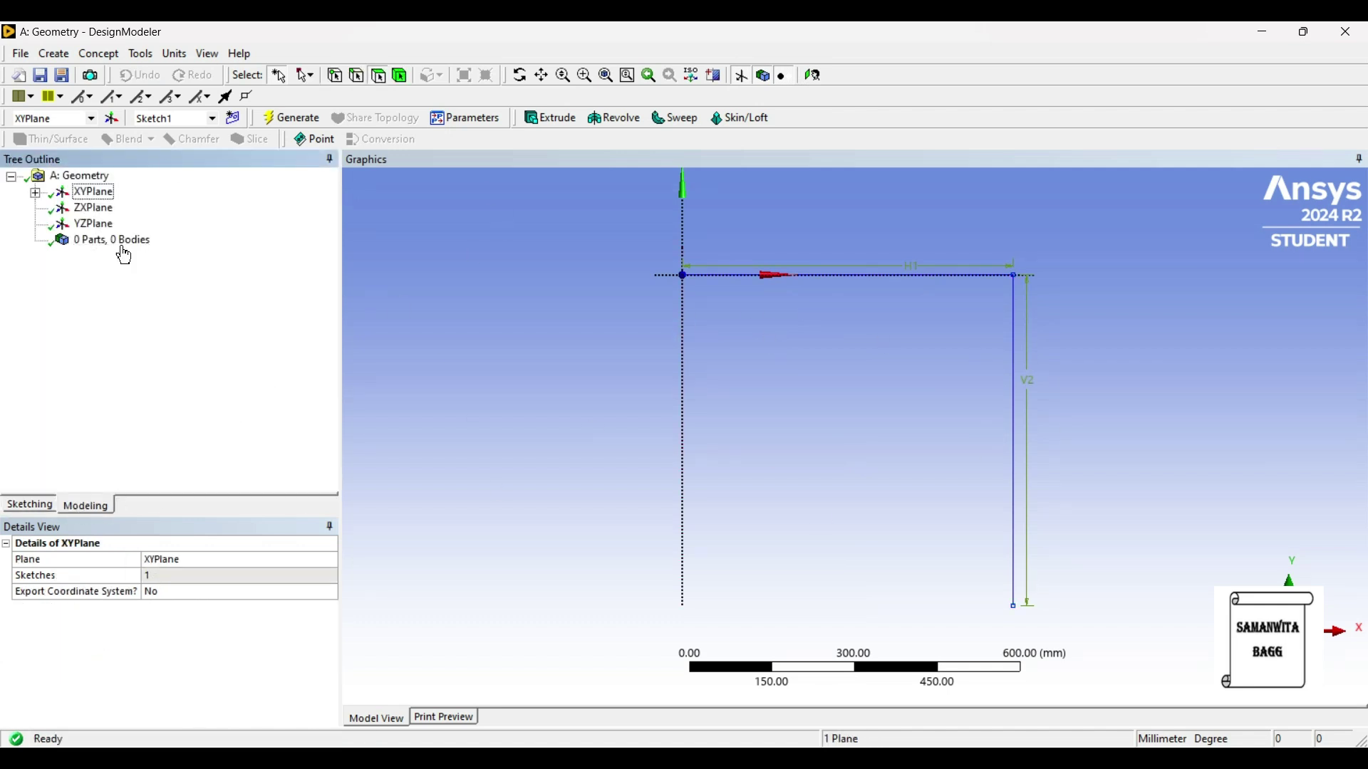
pyautogui.click(98, 224)
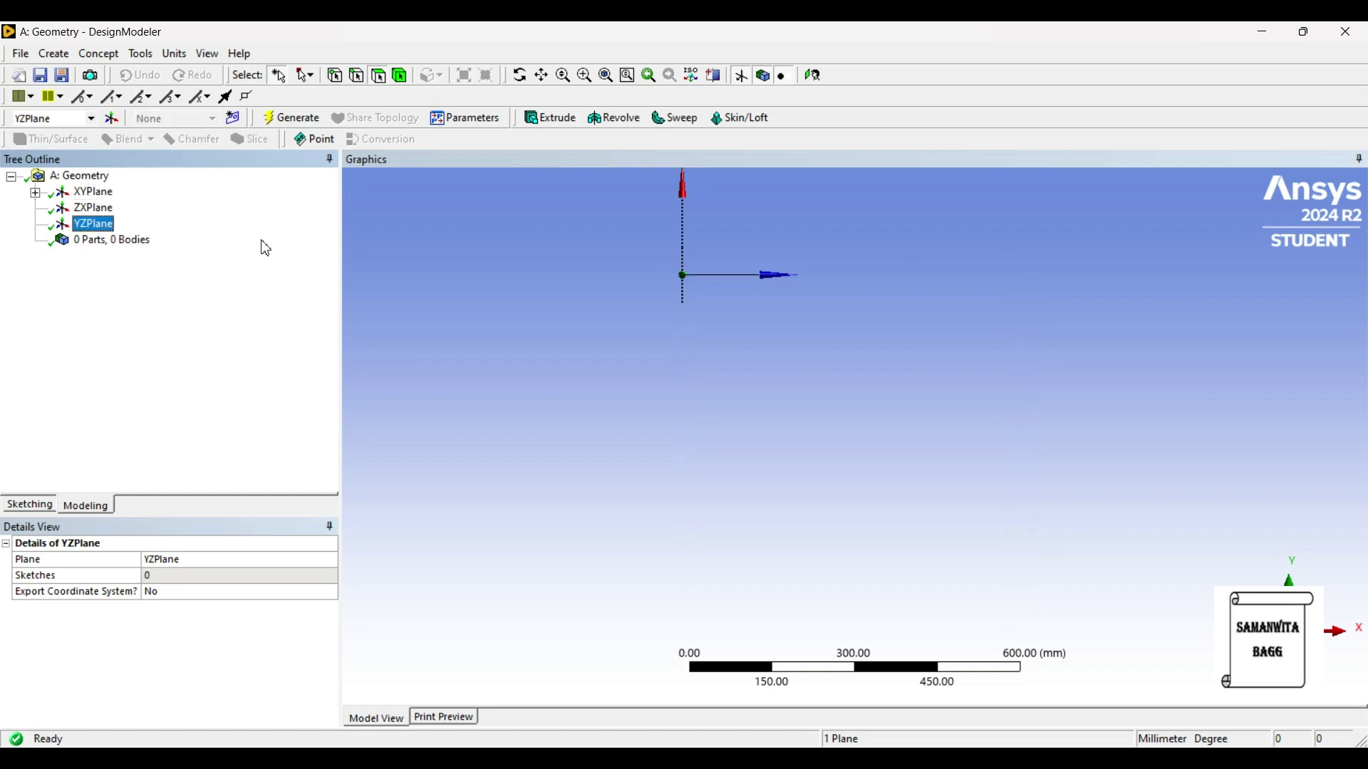
pyautogui.click(813, 76)
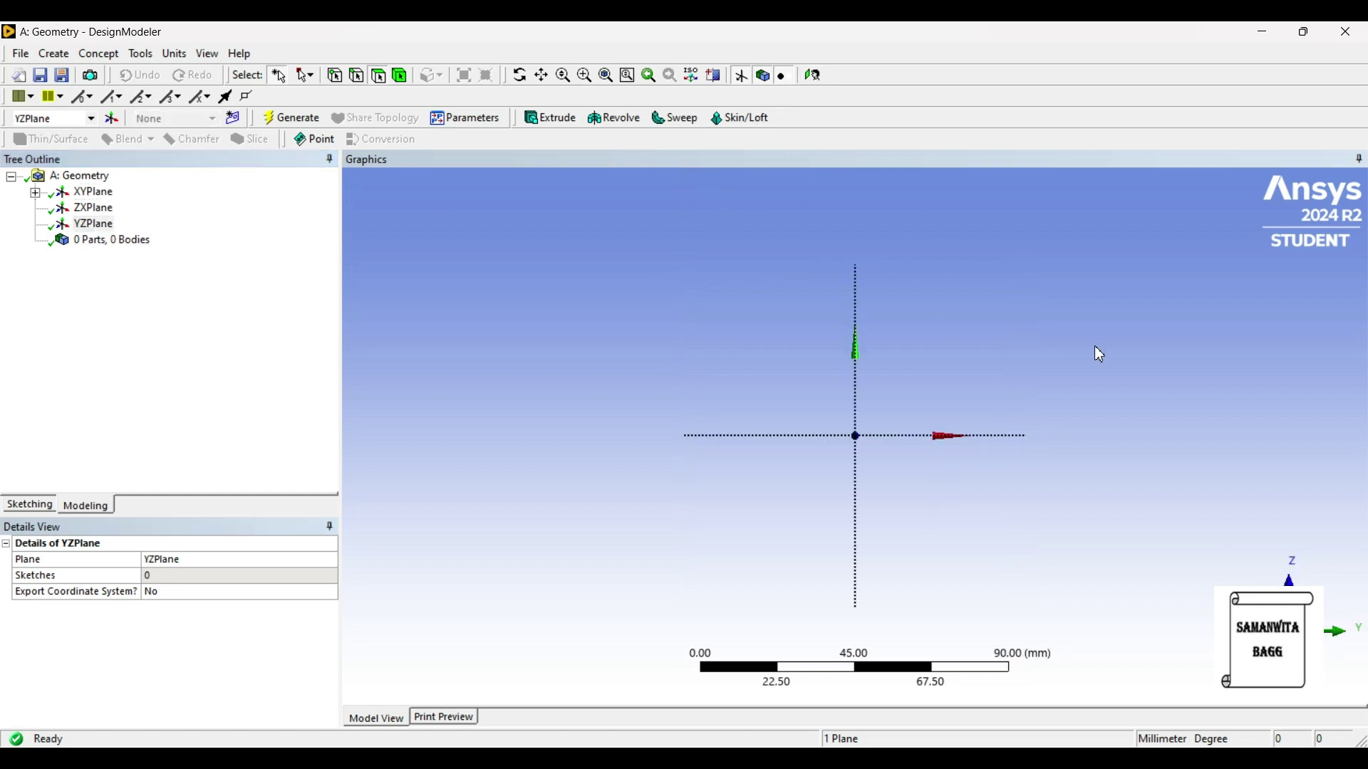
pyautogui.click(29, 504)
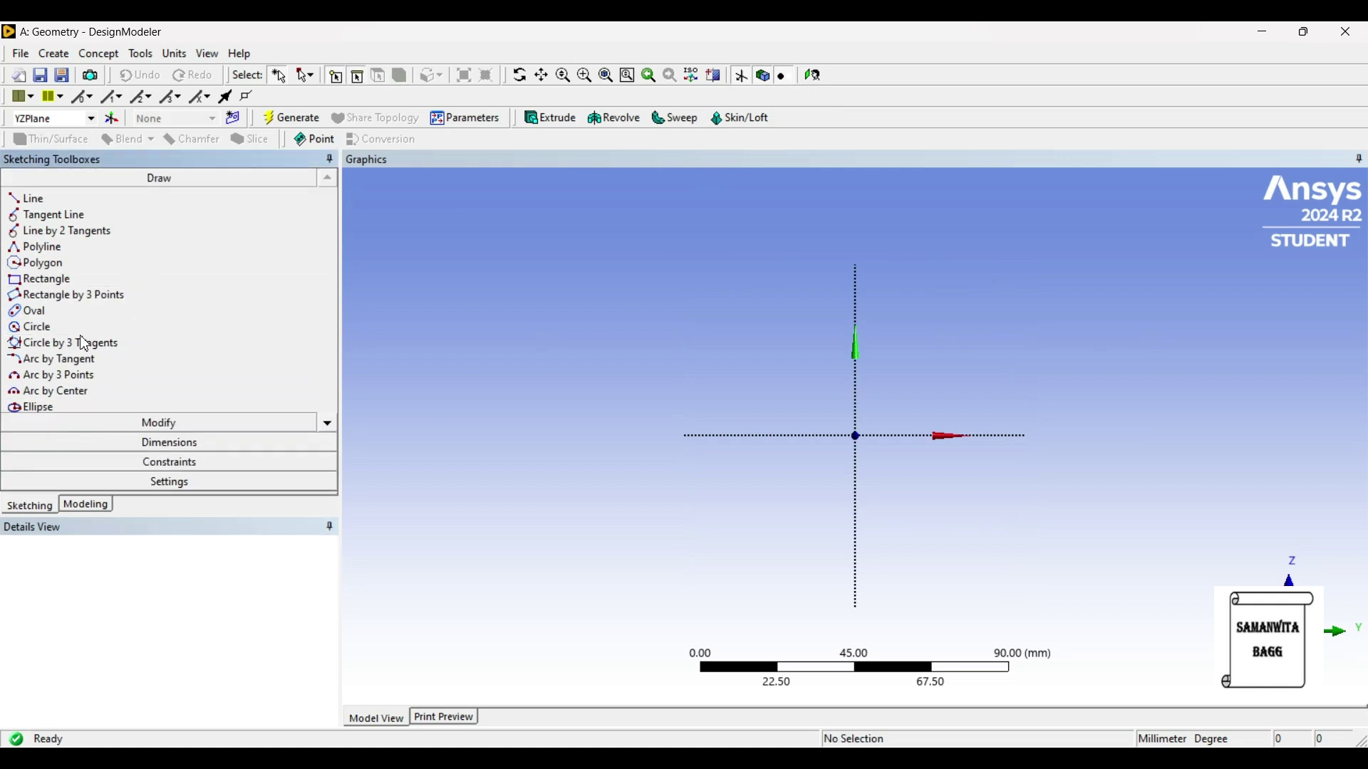
pyautogui.click(78, 329)
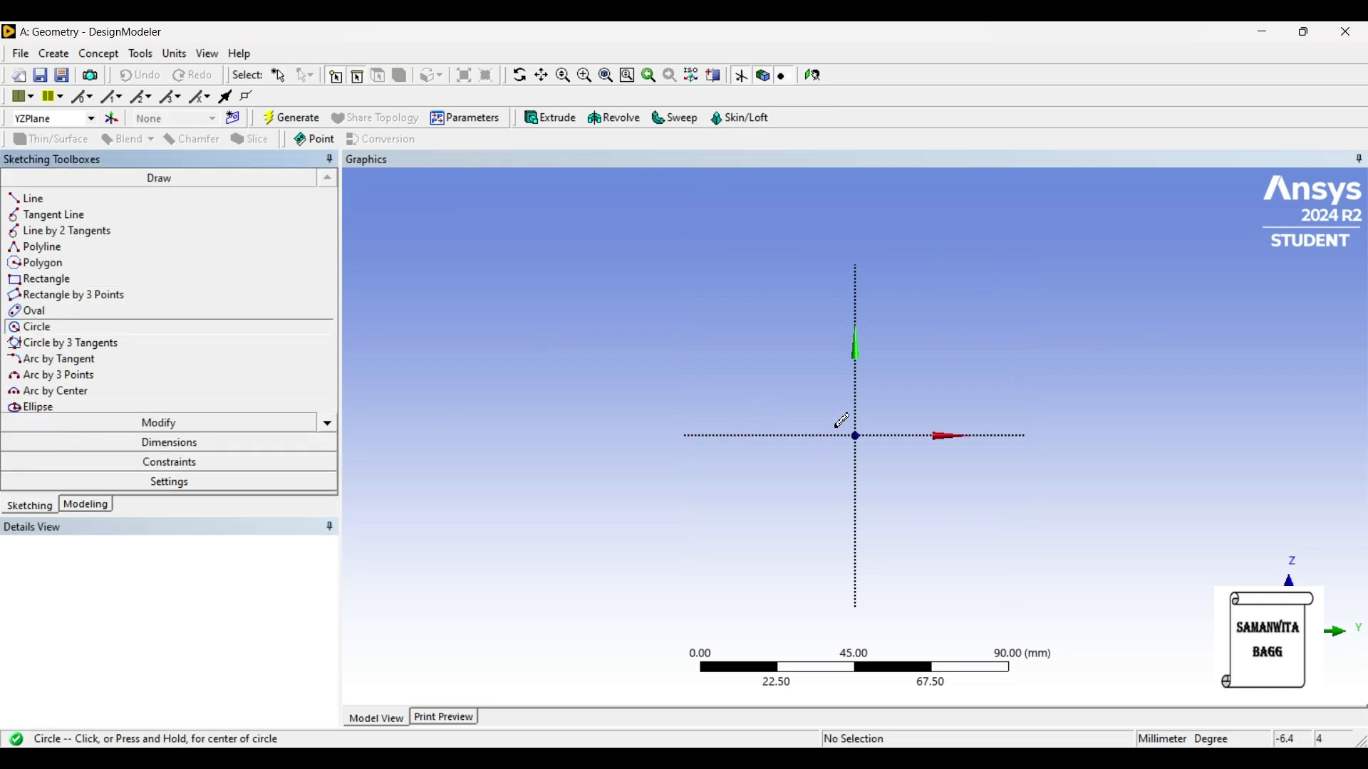
pyautogui.click(857, 436)
pyautogui.click(946, 527)
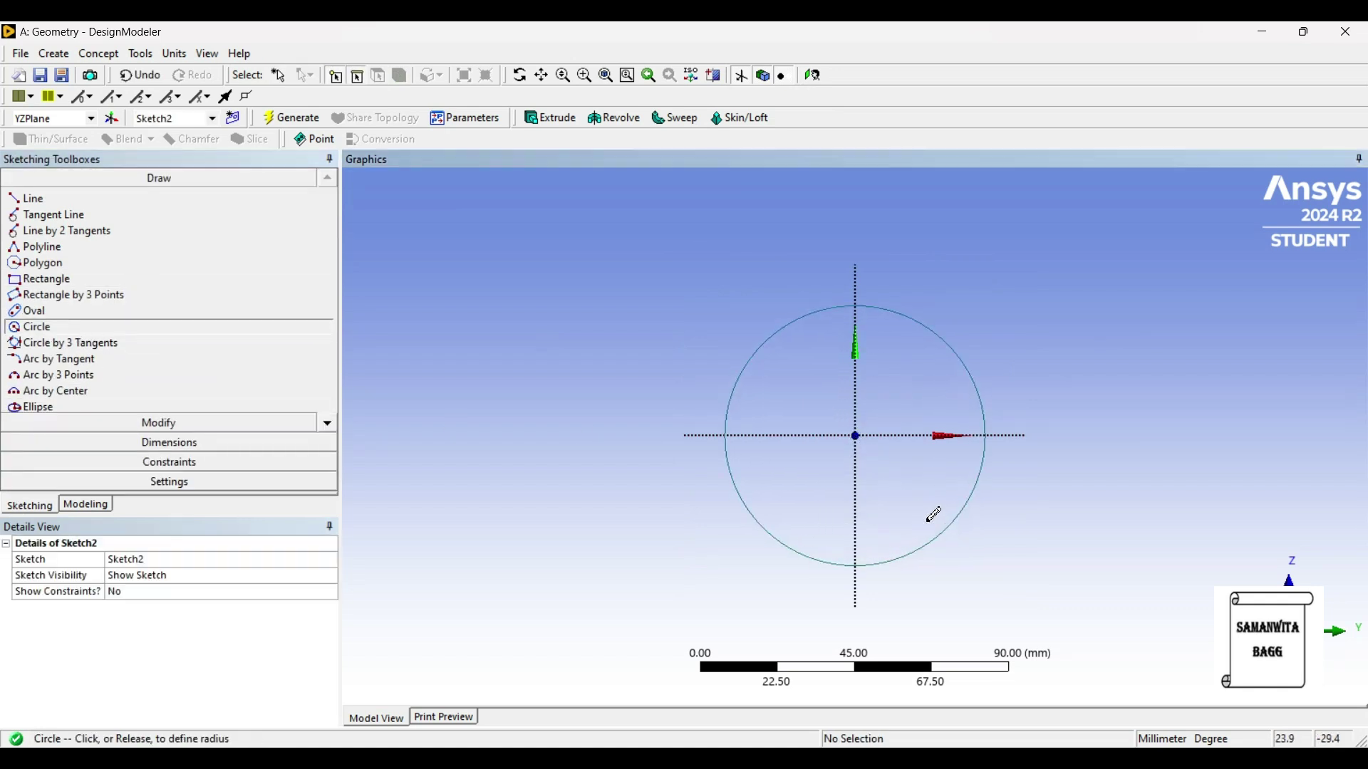
# - Dimension the circle's diameter and set it to 150 mm
pyautogui.click(171, 444)
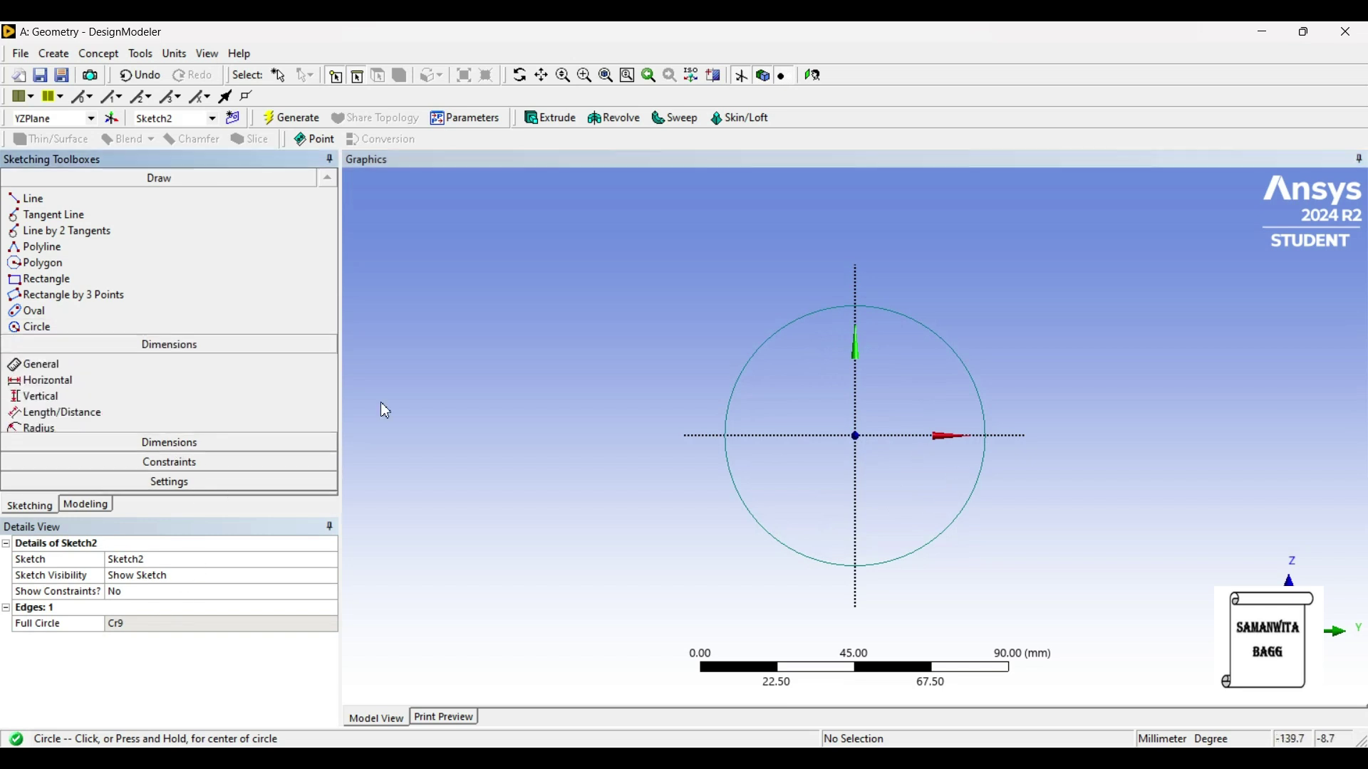
pyautogui.click(901, 310)
pyautogui.click(951, 291)
pyautogui.click(146, 625)
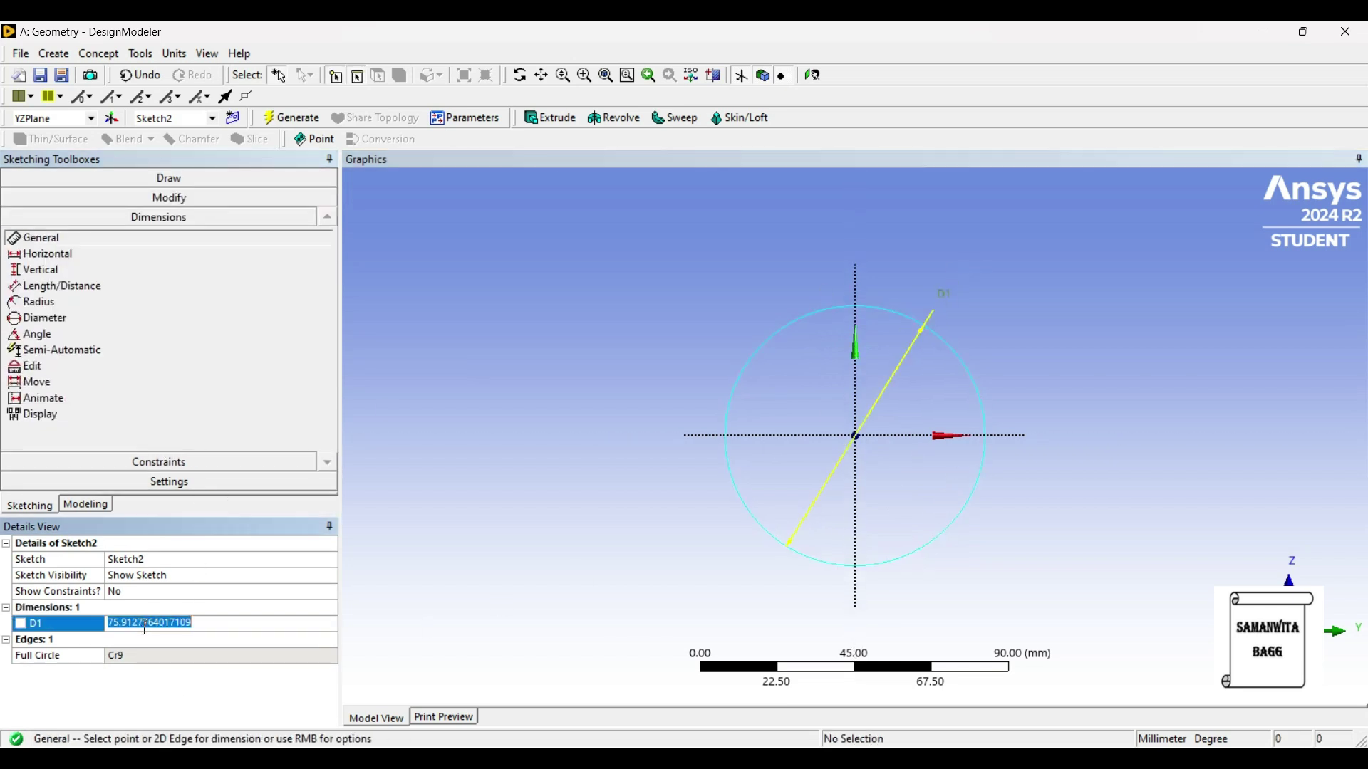
pyautogui.write('150')
pyautogui.press('Return')
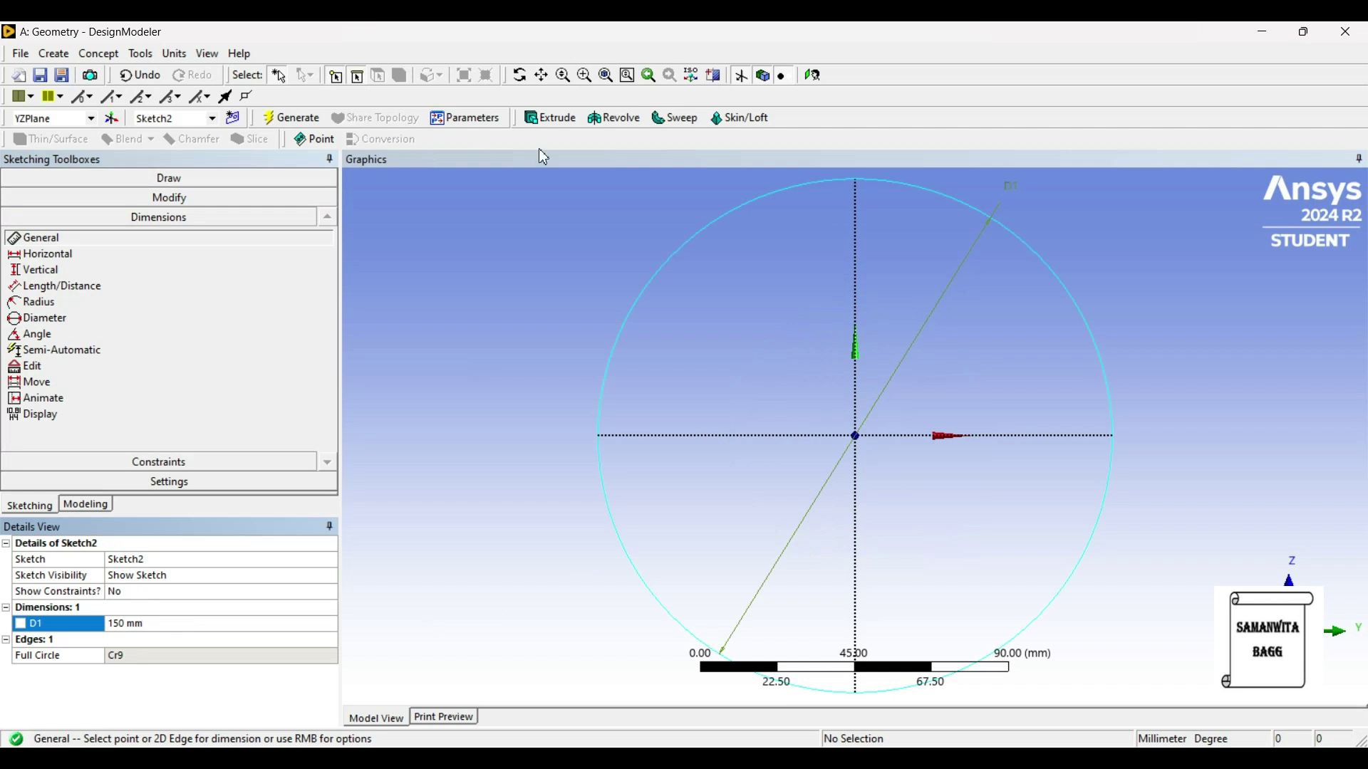
pyautogui.click(812, 75)
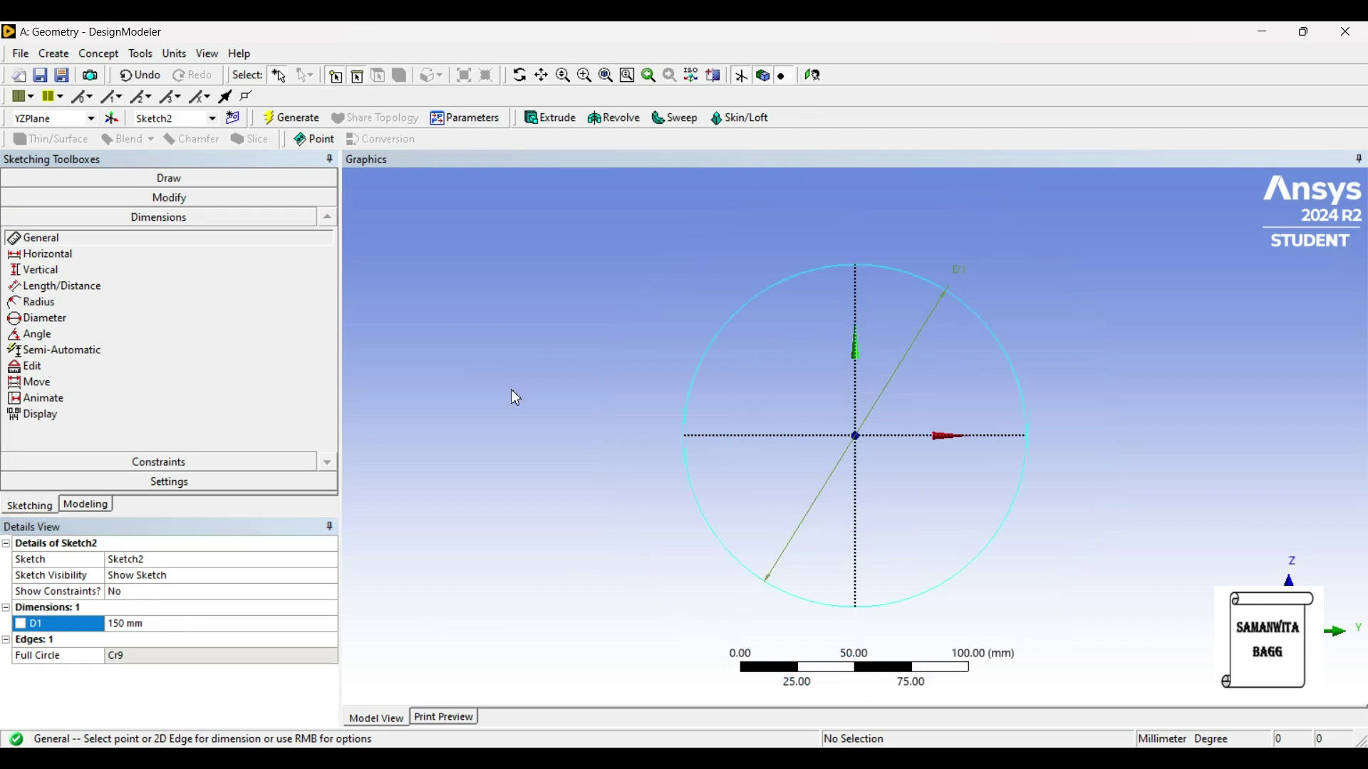
# - Create a Sweep feature using the circle sketch on the YZ plane as its profile
pyautogui.click(96, 509)
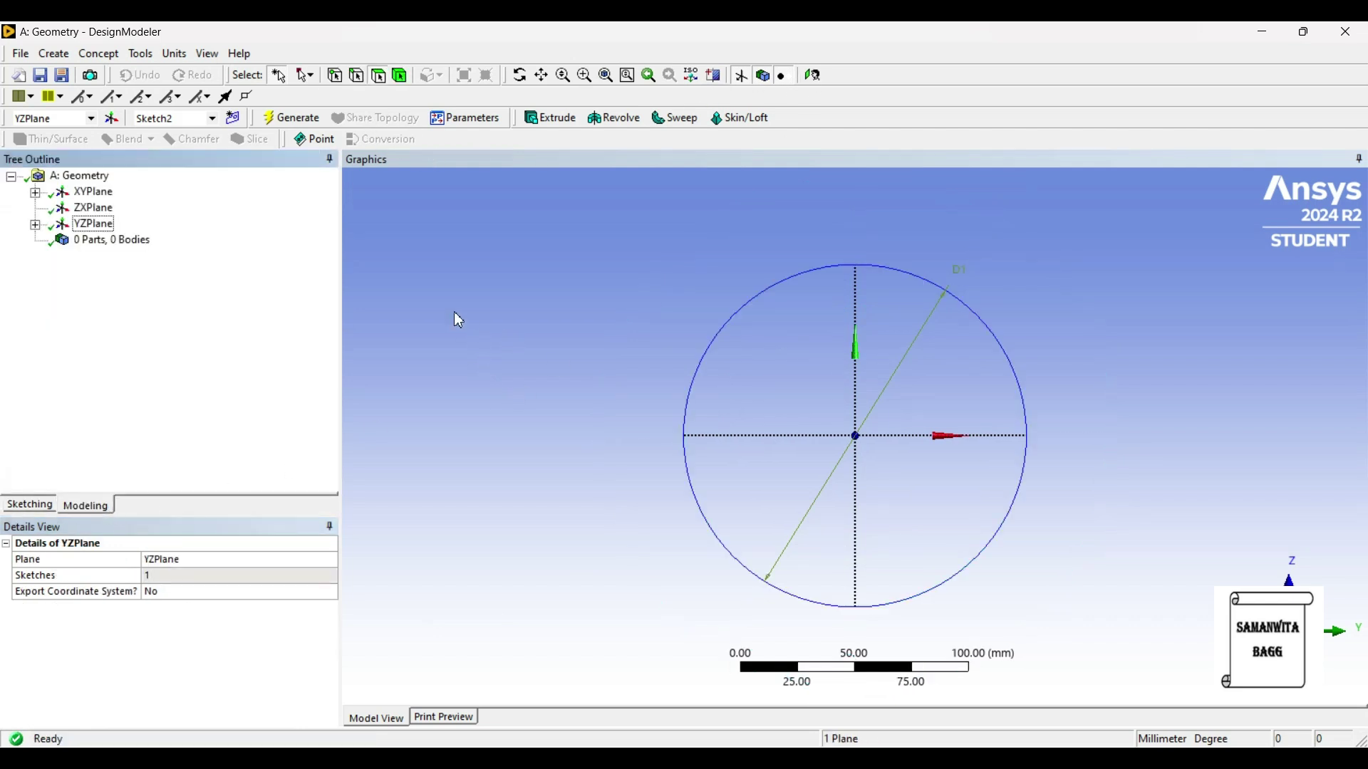
pyautogui.click(666, 118)
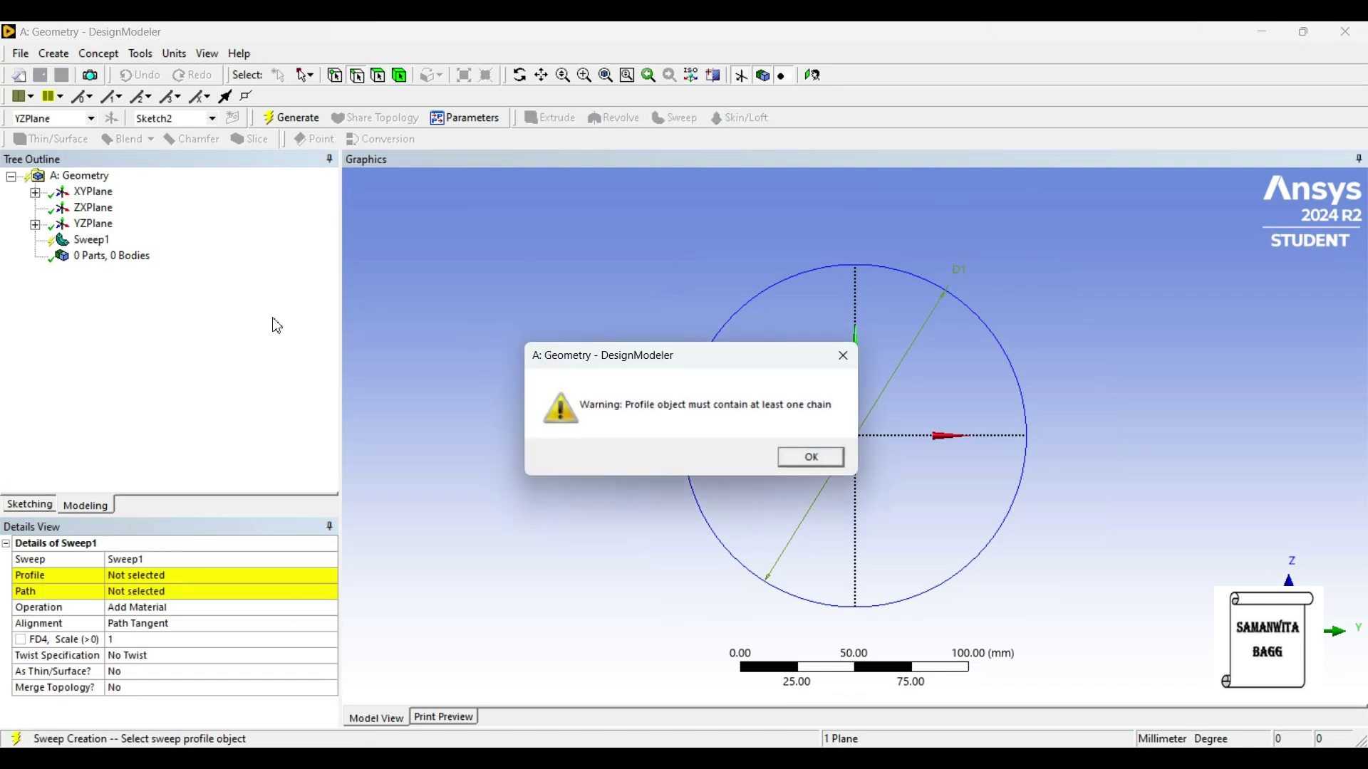
pyautogui.click(790, 459)
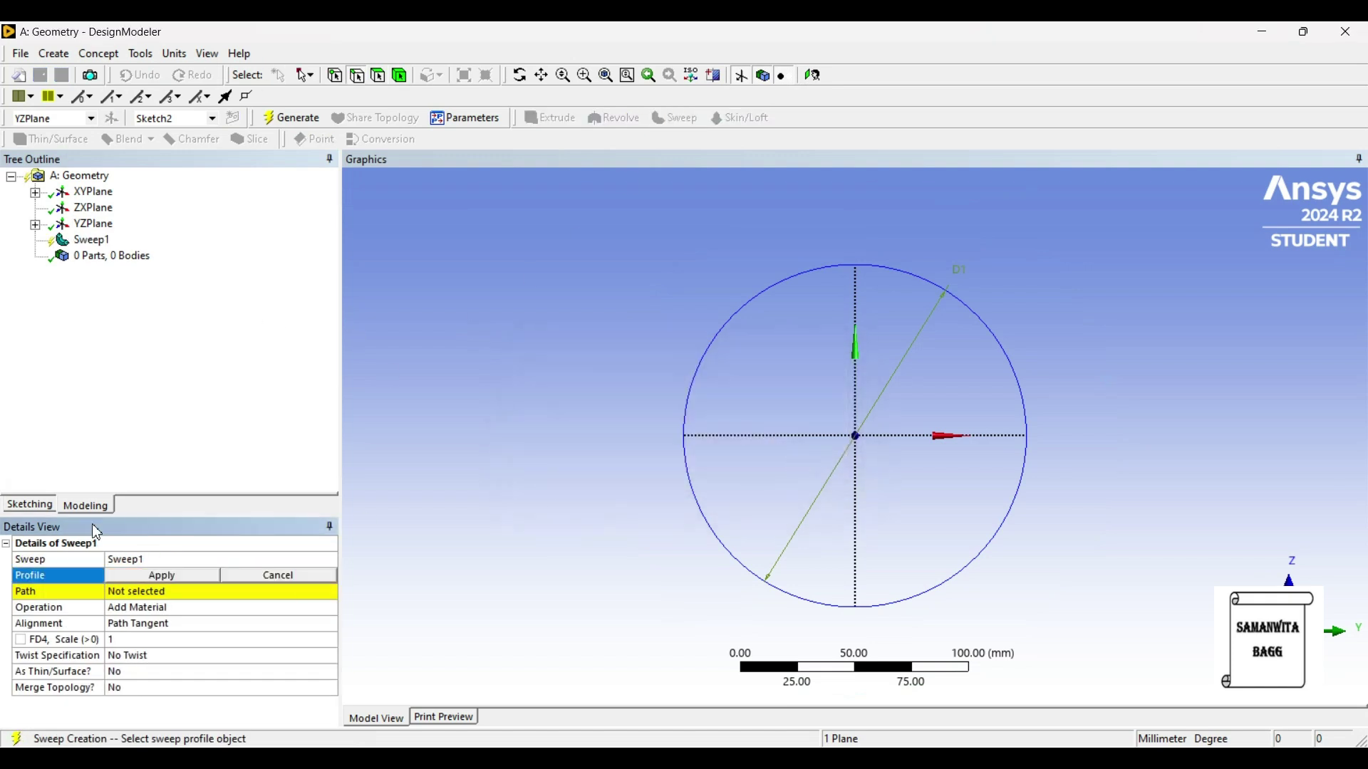
pyautogui.click(35, 226)
pyautogui.click(115, 240)
pyautogui.click(148, 576)
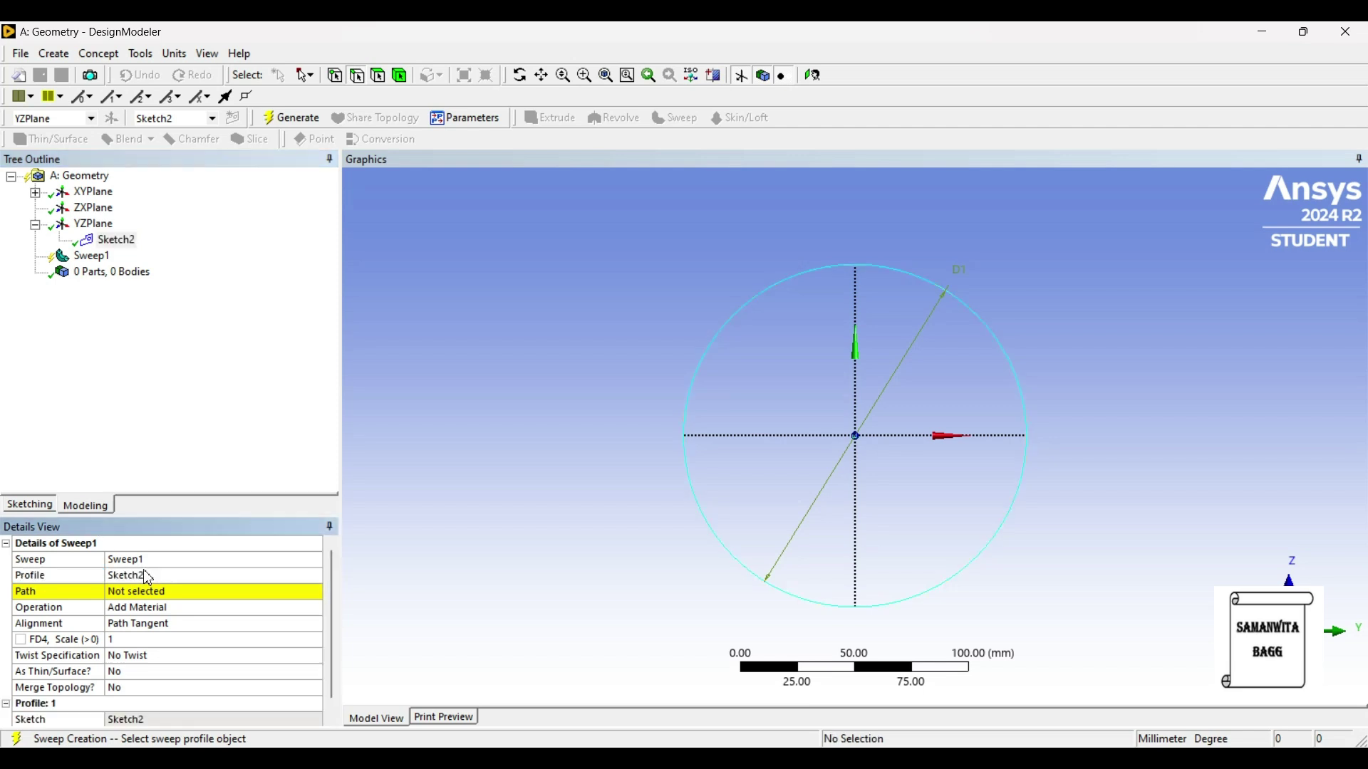
# - Assign the L-shaped sketch on the XY plane as the sweep path and generate the solid body
pyautogui.click(136, 592)
pyautogui.click(34, 193)
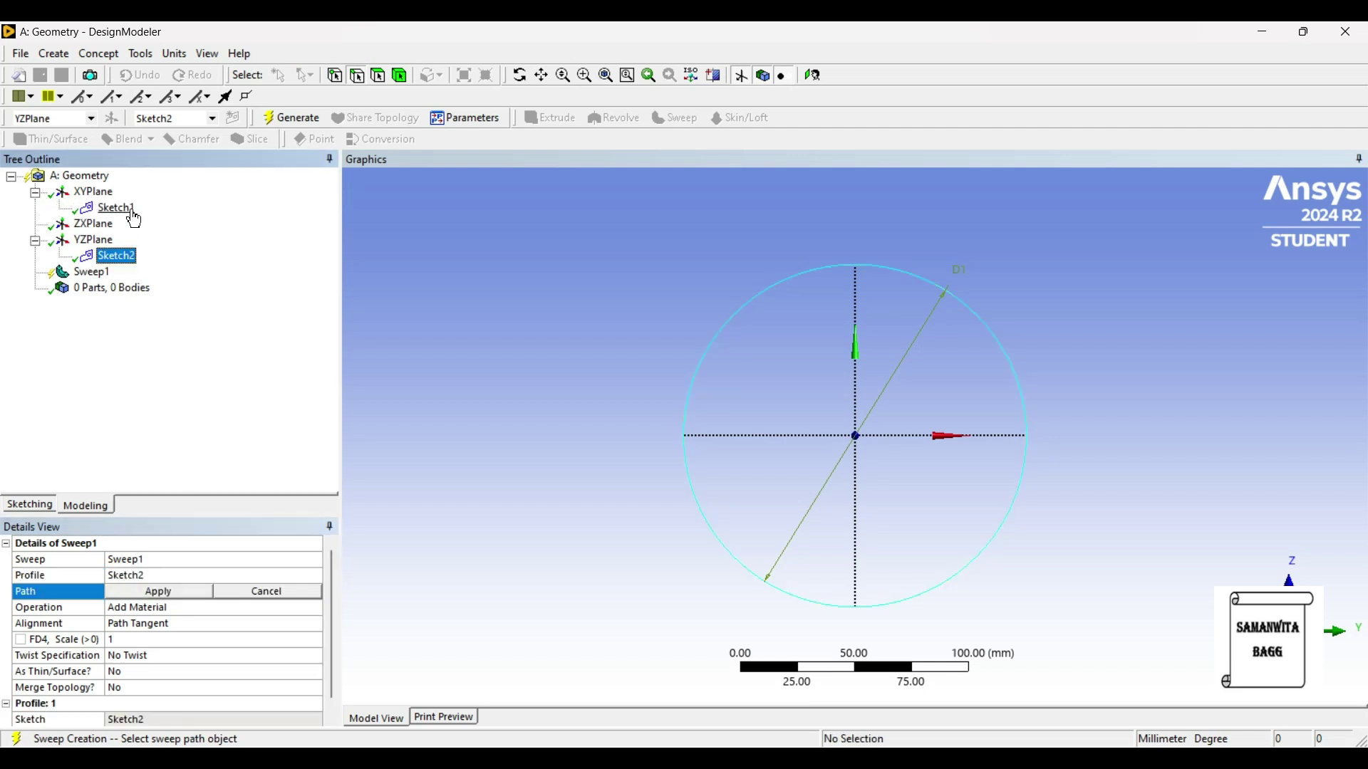
pyautogui.click(116, 208)
pyautogui.click(158, 590)
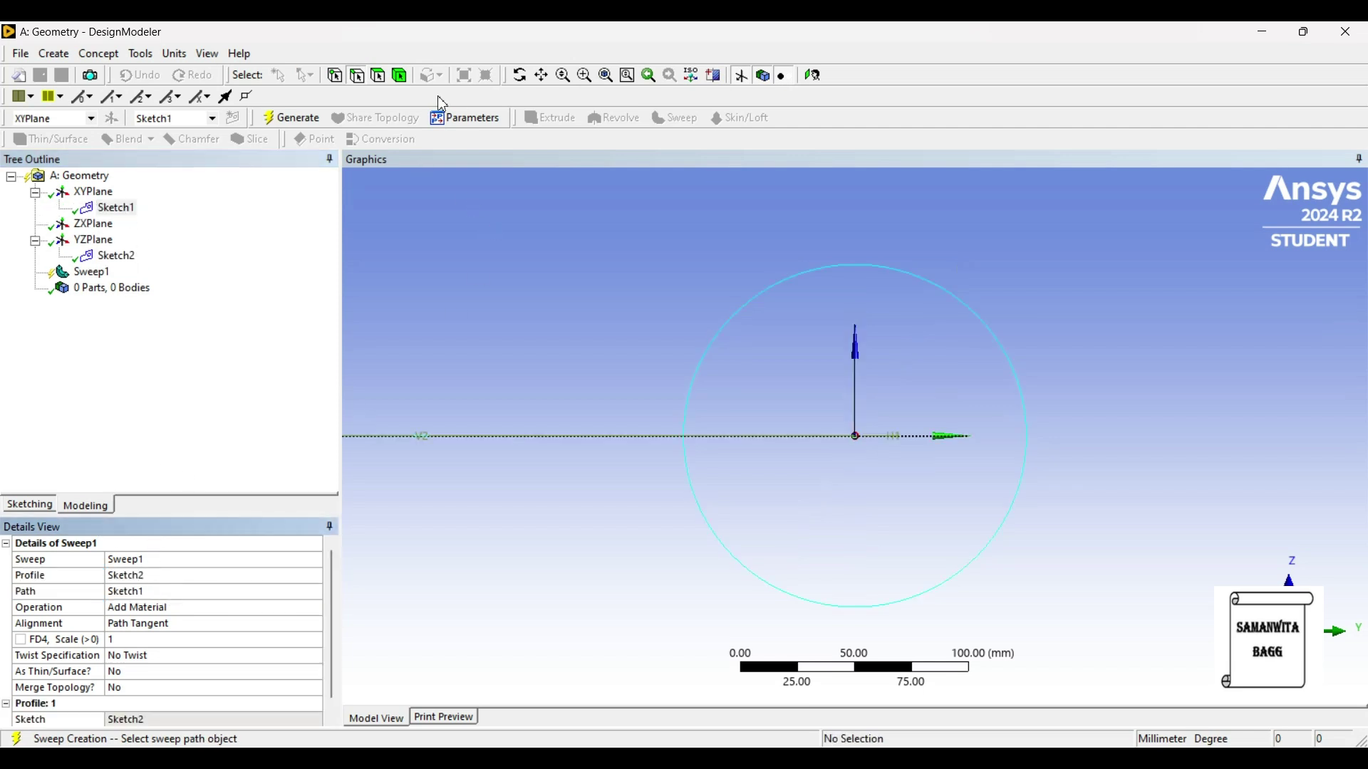
pyautogui.click(291, 118)
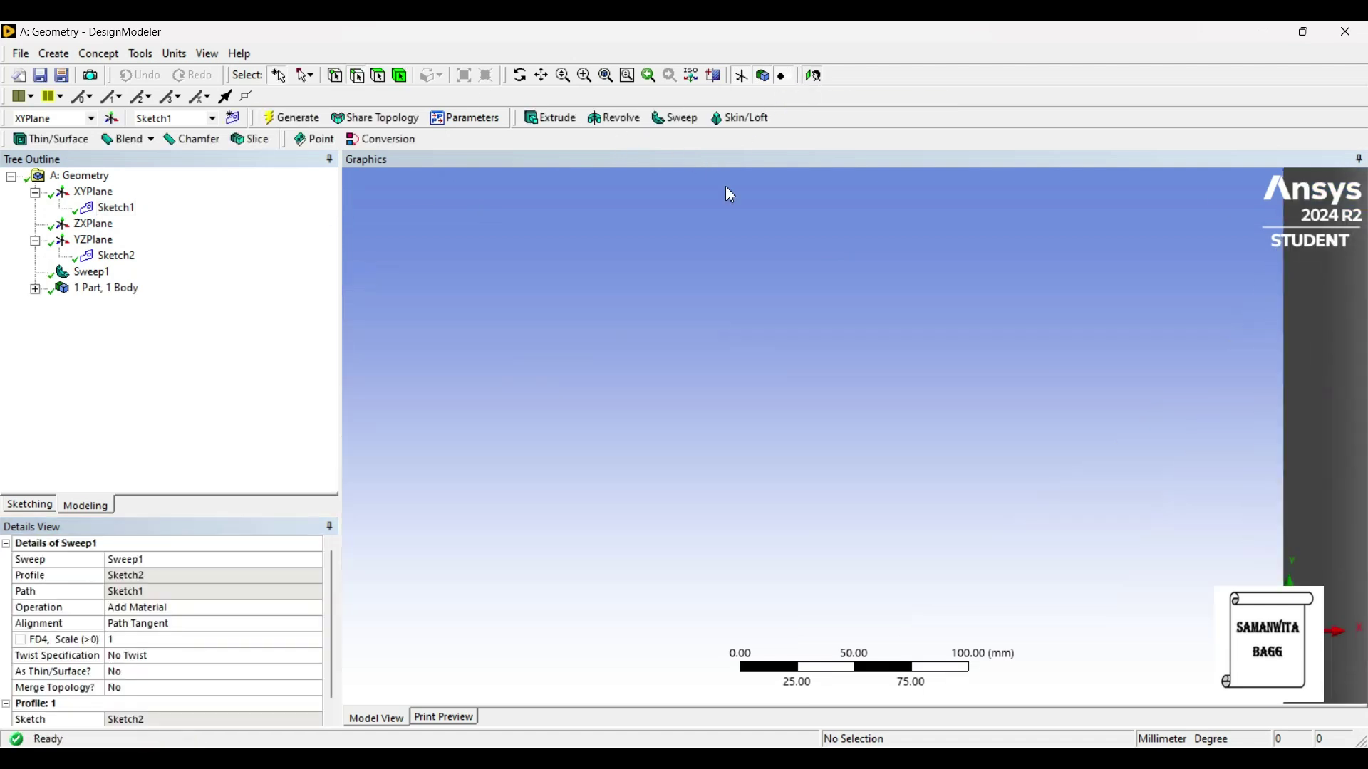
pyautogui.click(813, 76)
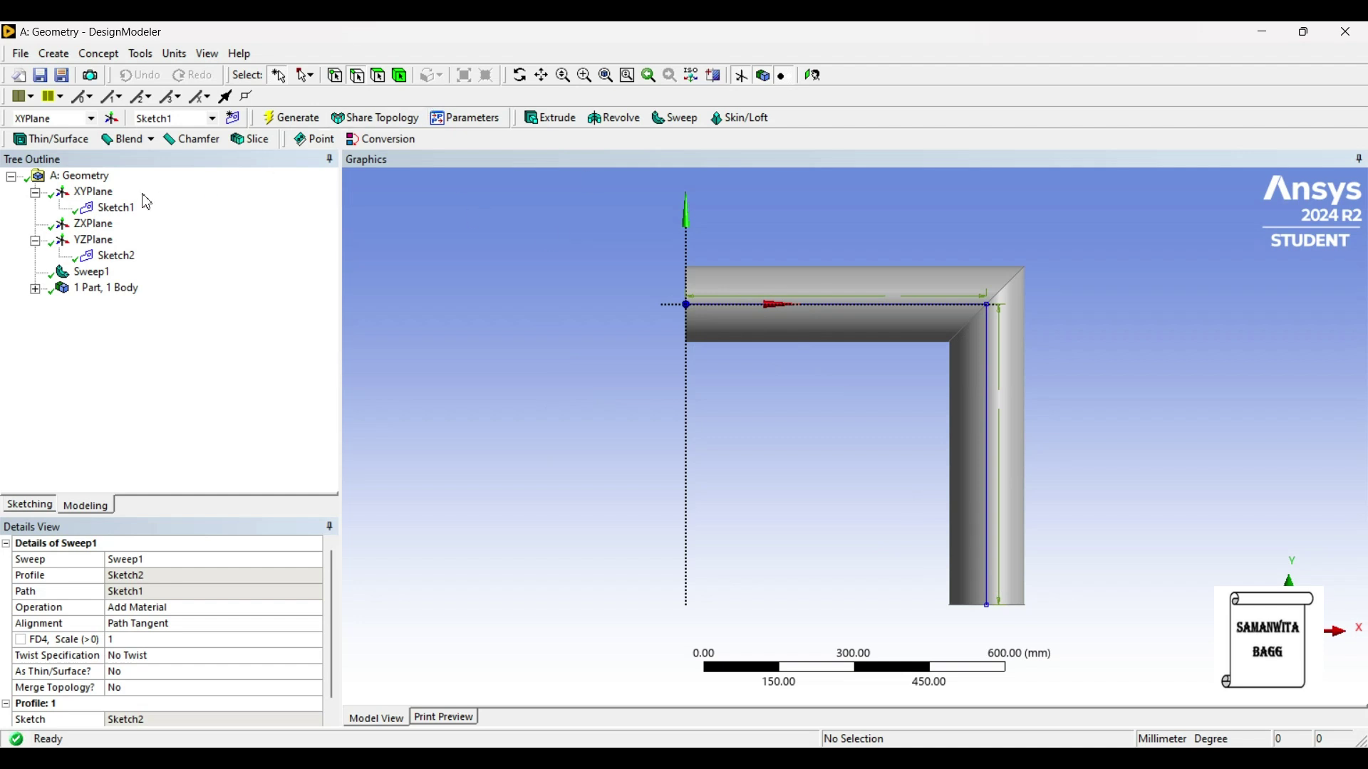
# - Create a new sketch on the XY plane and draw a horizontal line about 1257 mm long from the origin along the X axis
pyautogui.click(91, 192)
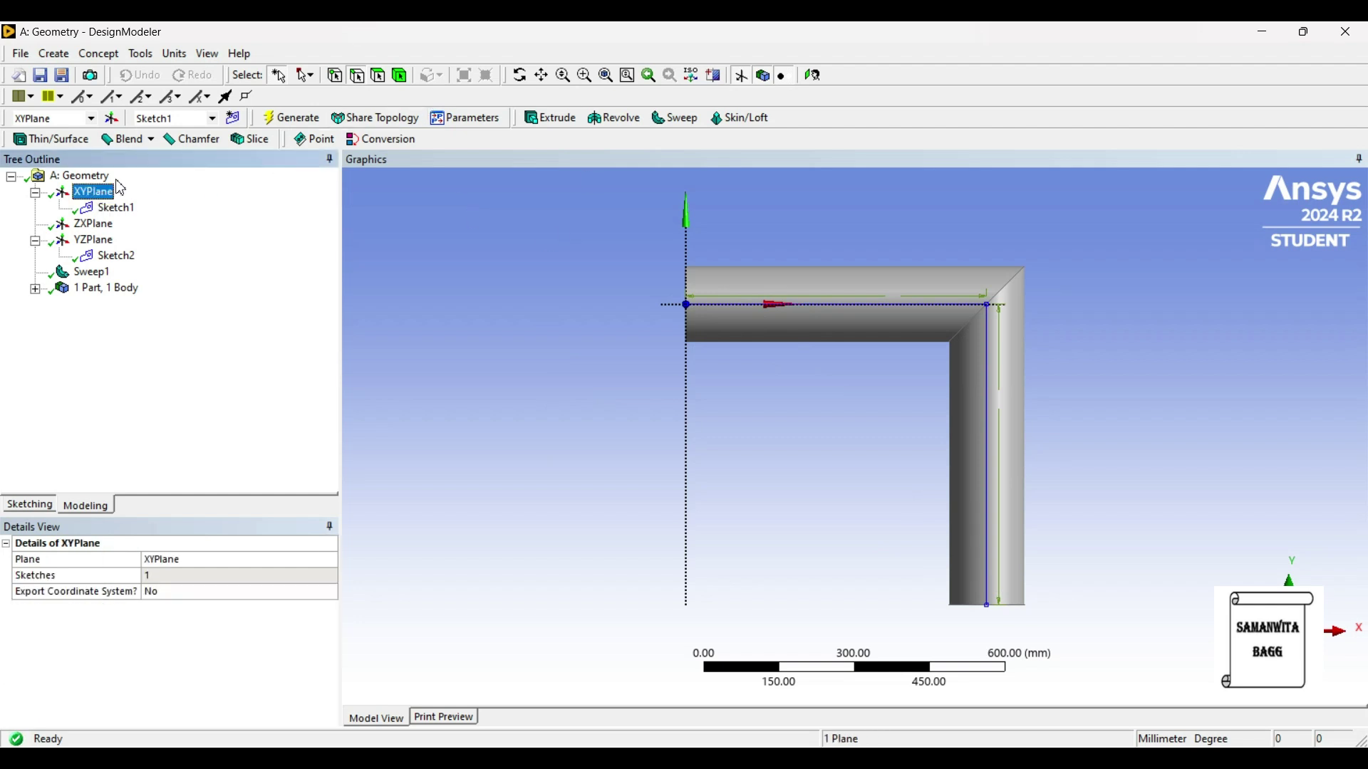
pyautogui.click(231, 121)
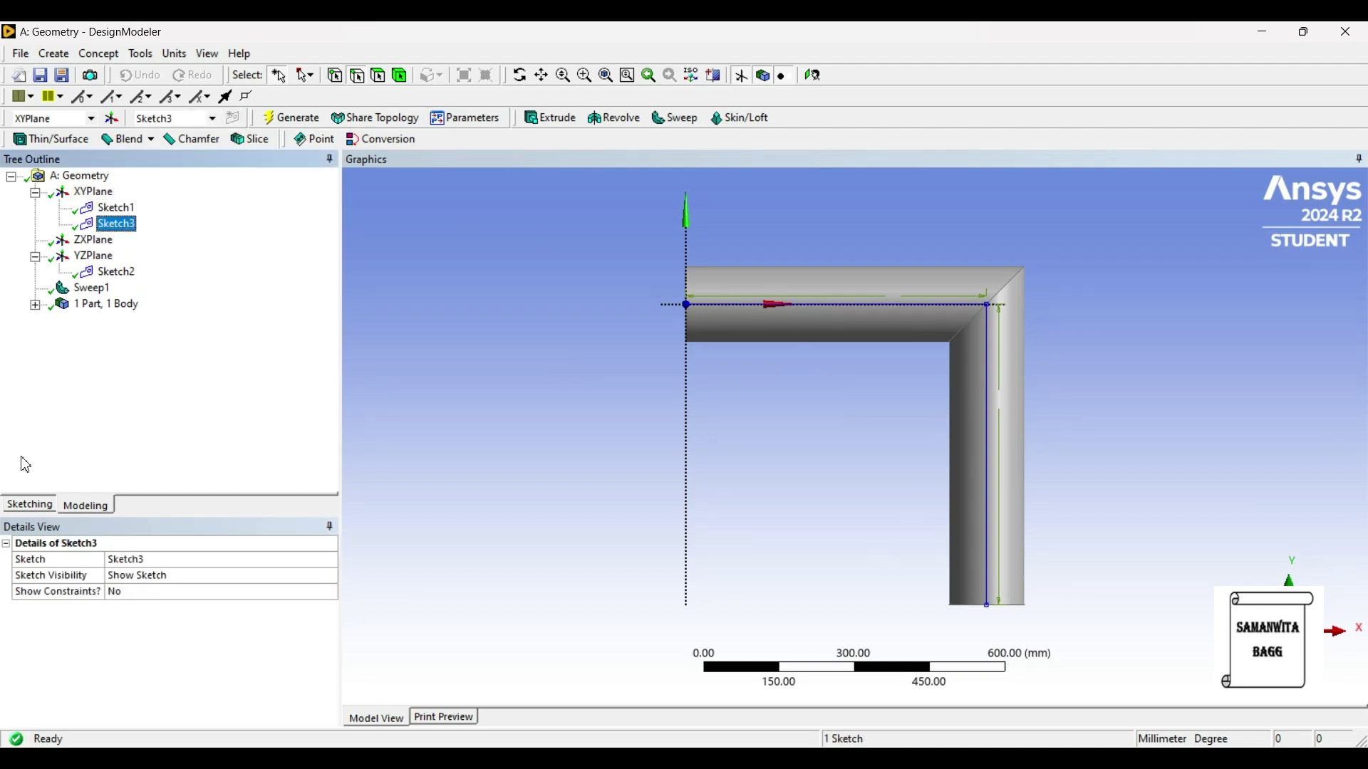
pyautogui.click(29, 505)
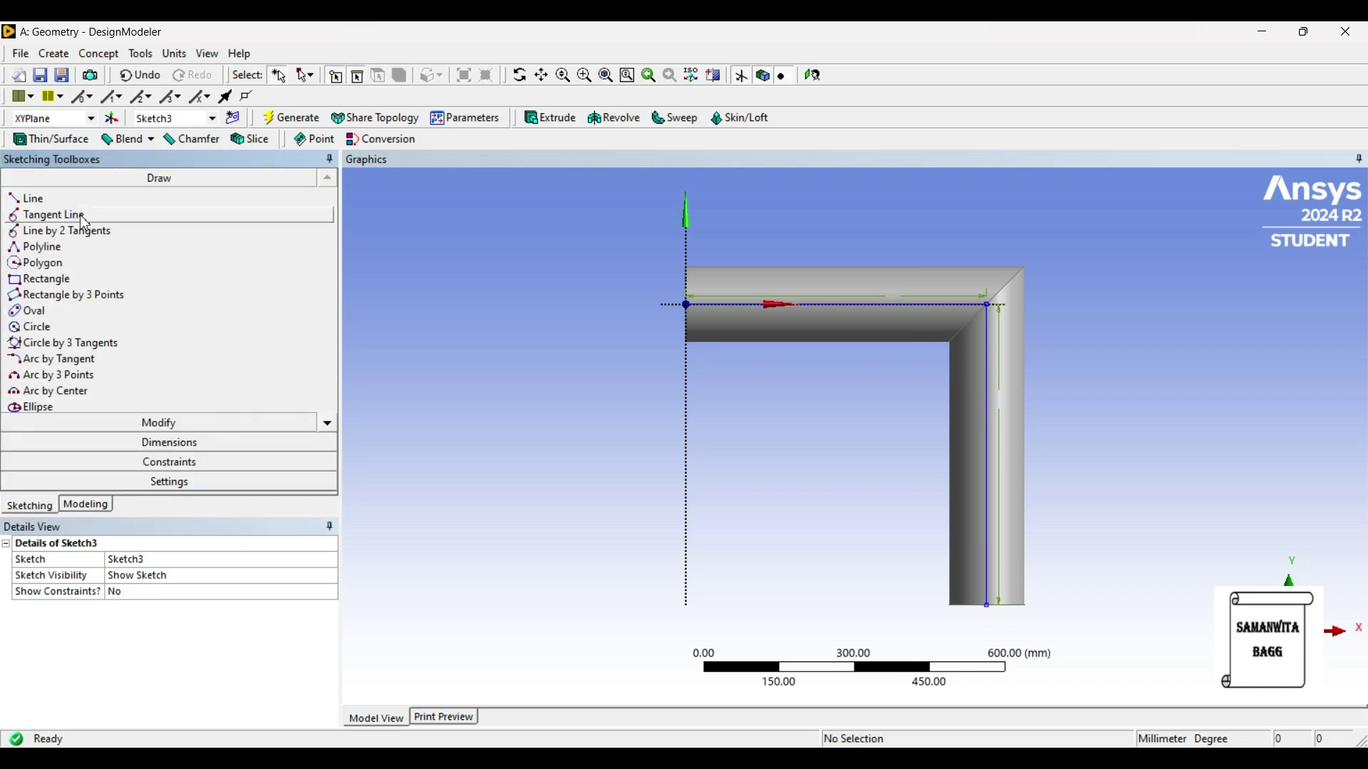
pyautogui.click(34, 198)
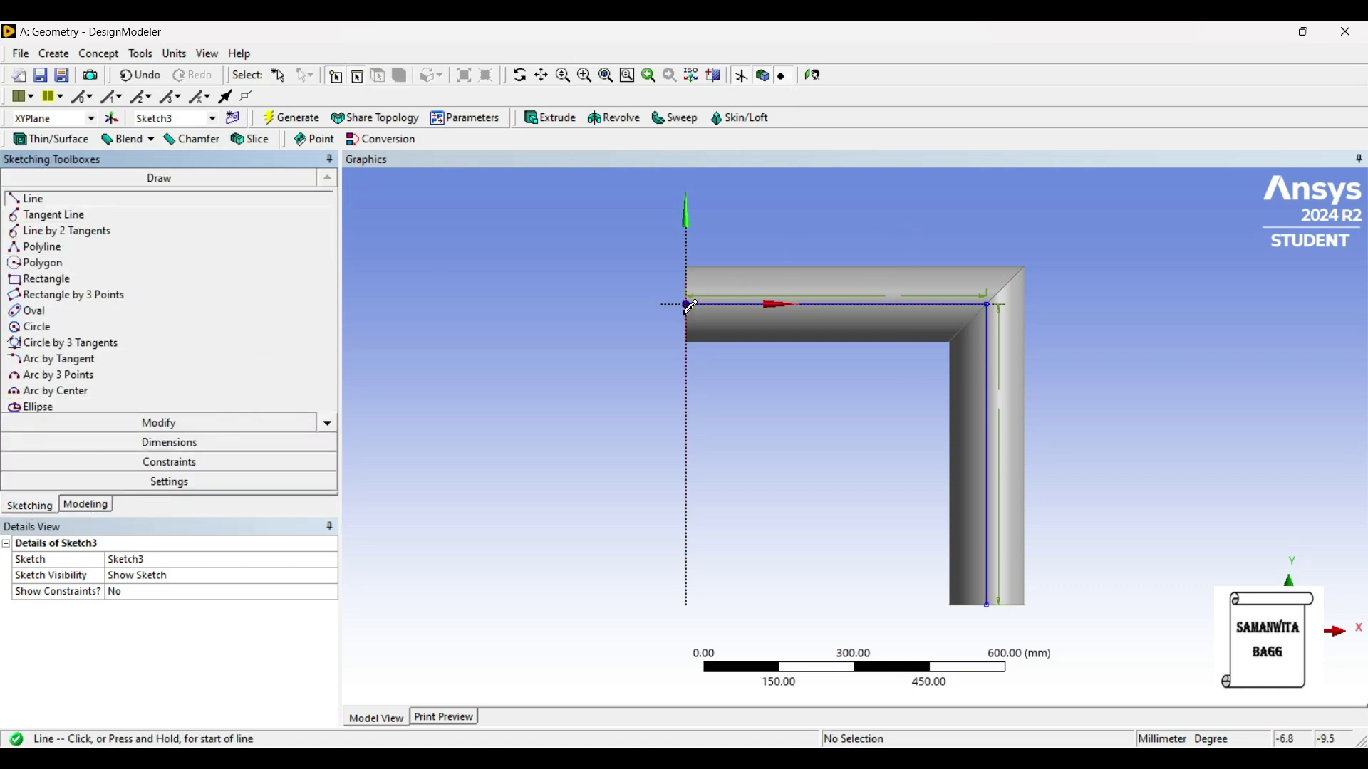
pyautogui.click(688, 305)
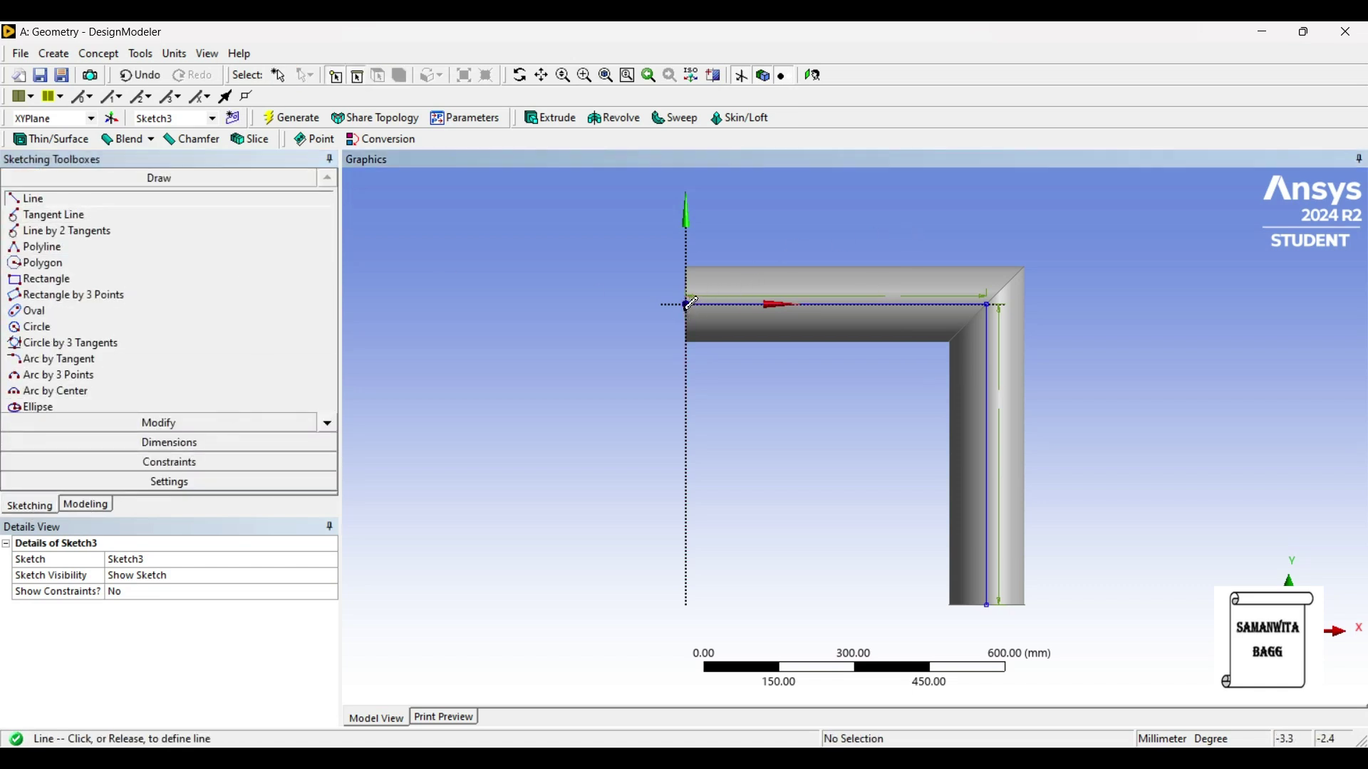
pyautogui.click(1320, 304)
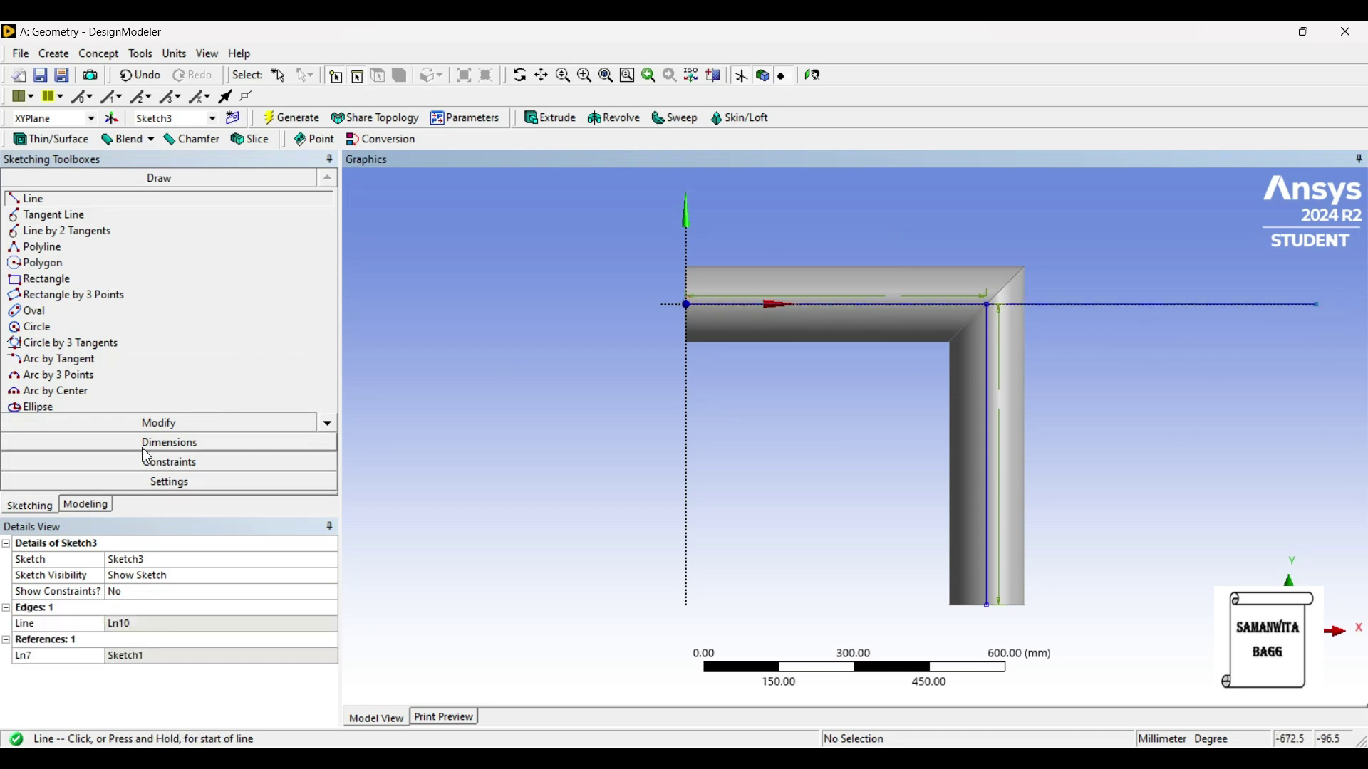
# - Dimension the horizontal line's length and set it to 1200 mm
pyautogui.click(170, 442)
pyautogui.click(1063, 305)
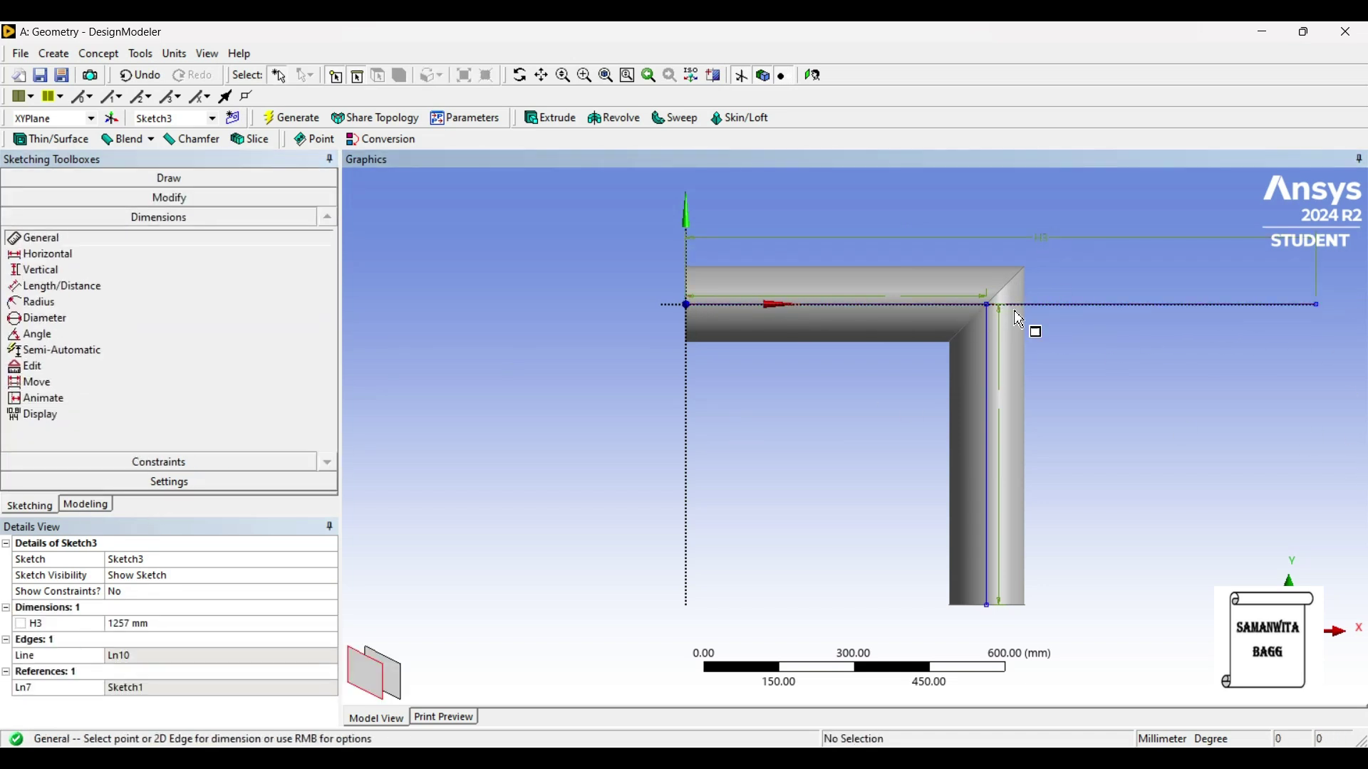
pyautogui.click(191, 624)
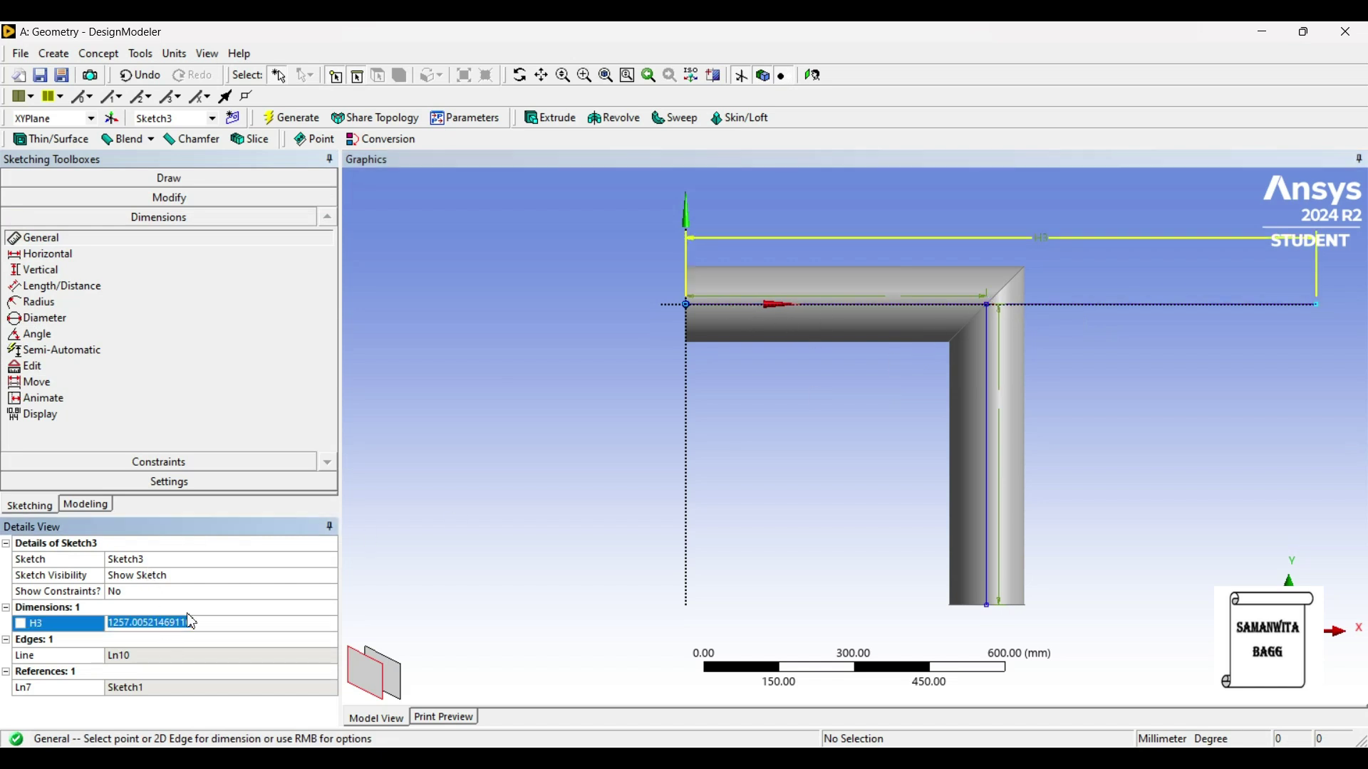
pyautogui.write('1200')
pyautogui.press('Return')
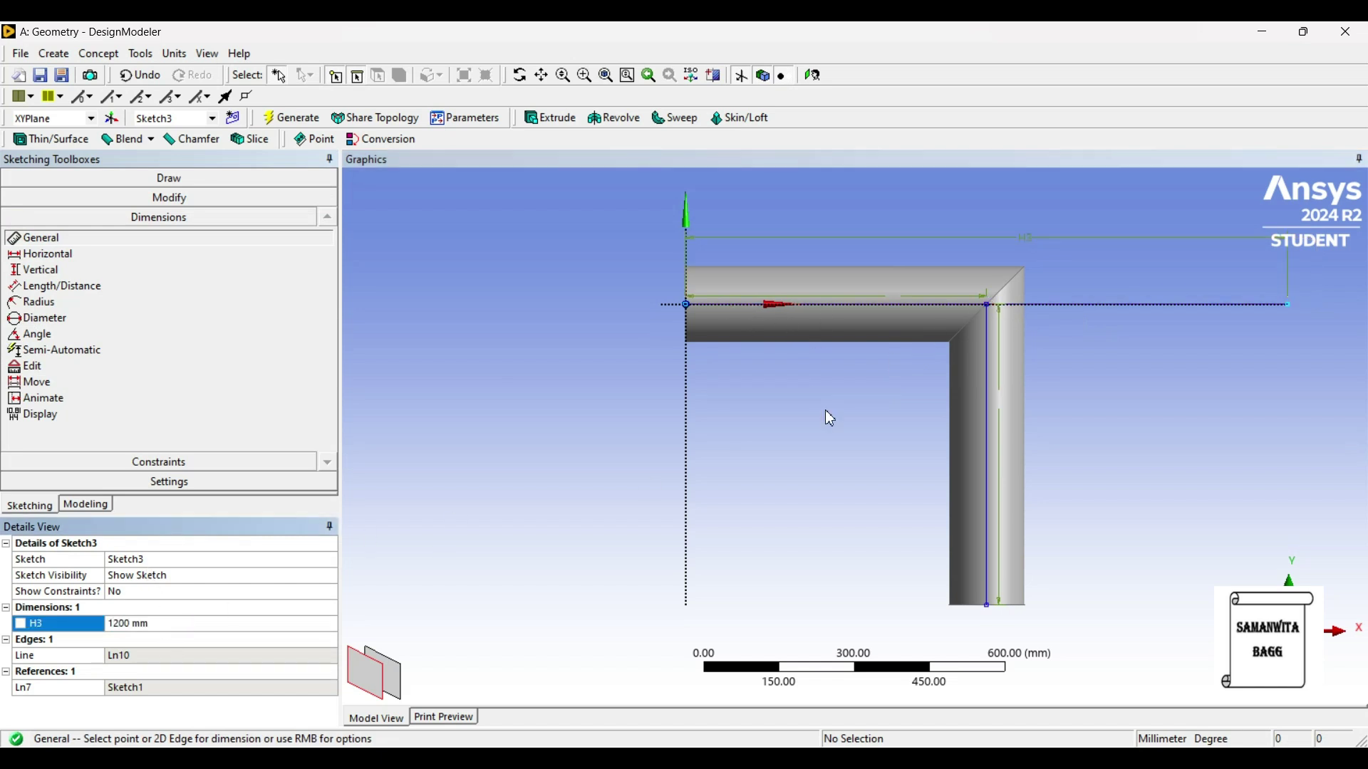
# - Sweep the circle sketch from the YZ plane along the new straight line with Add Material and generate the body
pyautogui.click(97, 507)
pyautogui.click(675, 119)
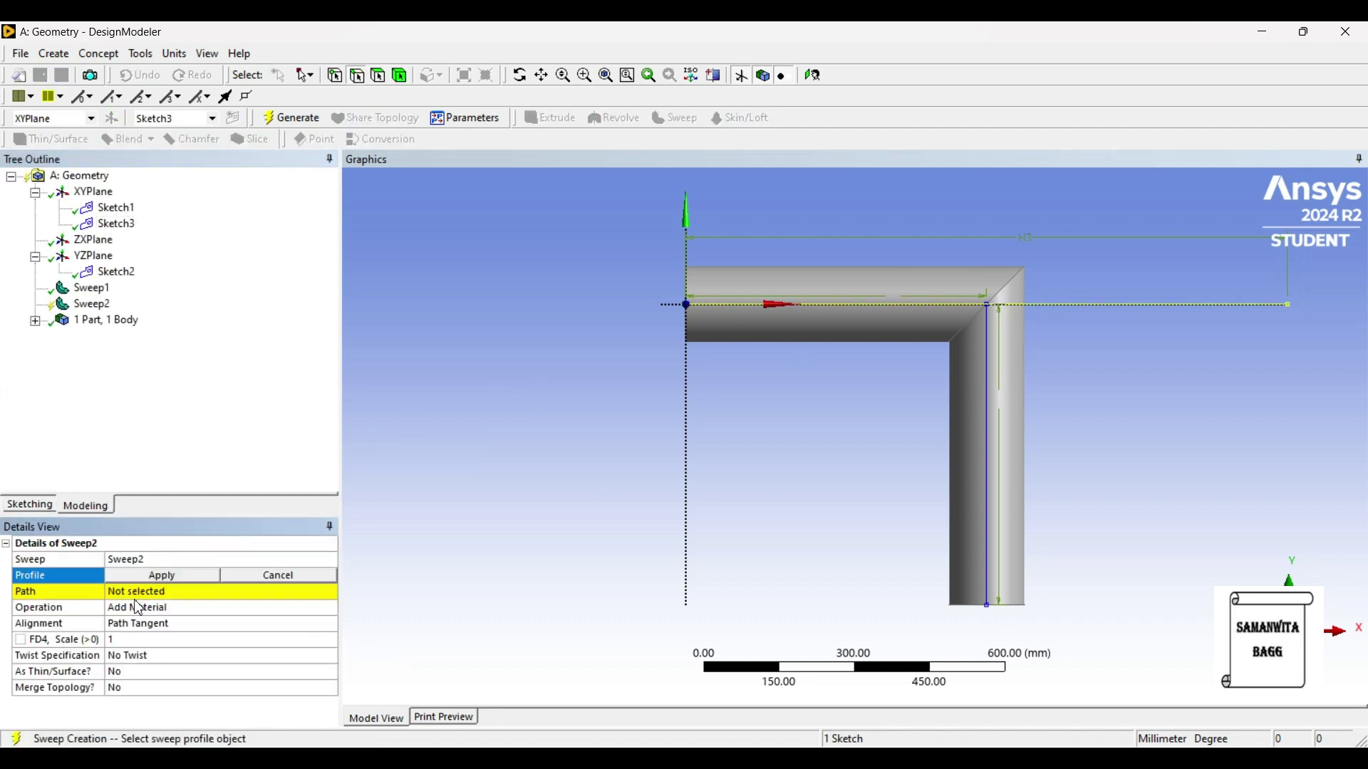
pyautogui.click(108, 271)
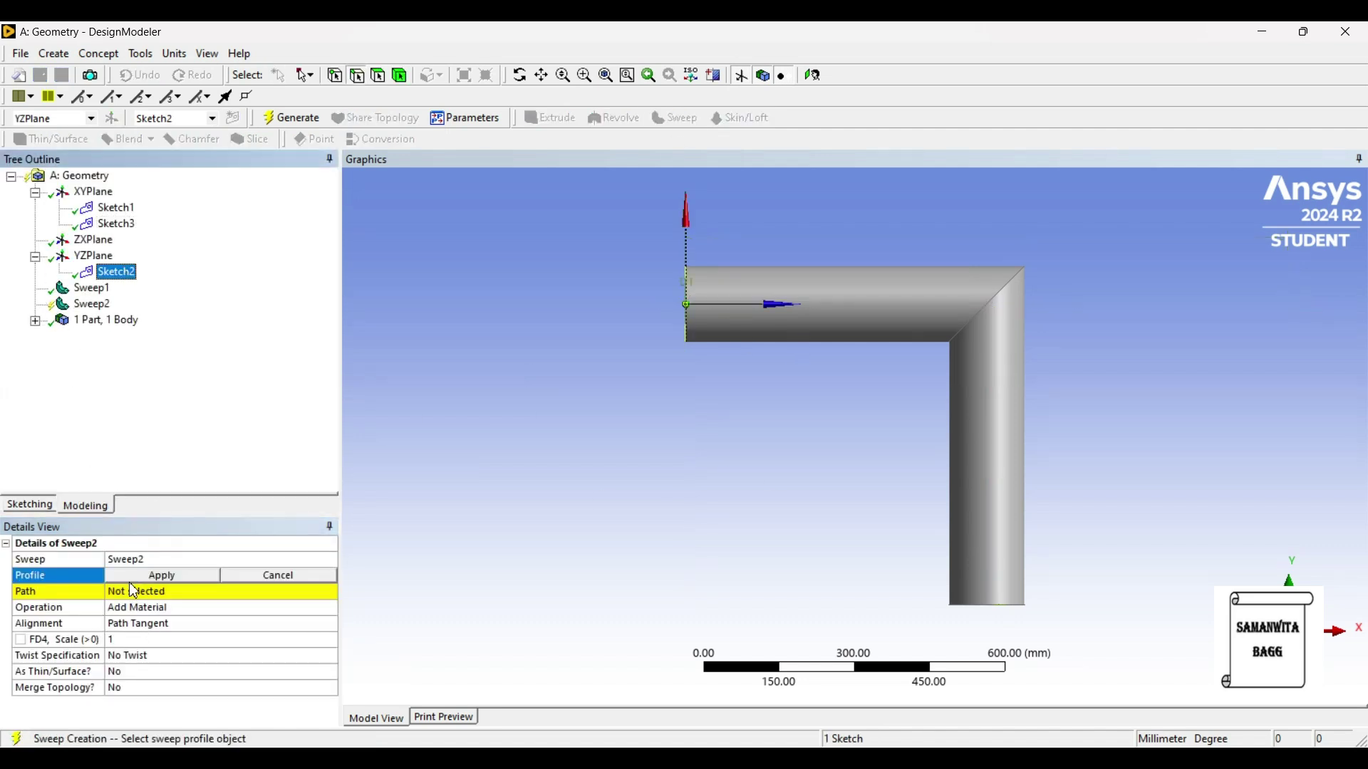
pyautogui.click(136, 576)
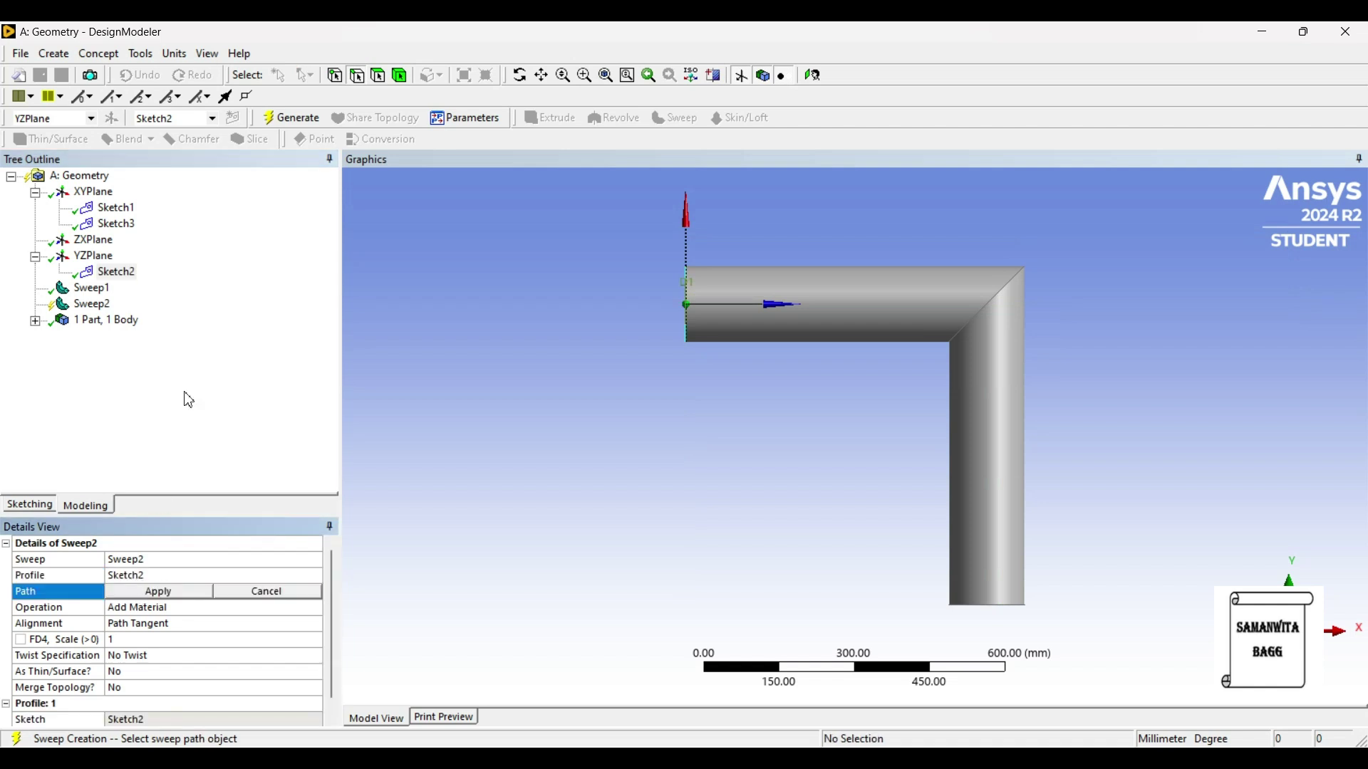
pyautogui.click(107, 225)
pyautogui.click(127, 594)
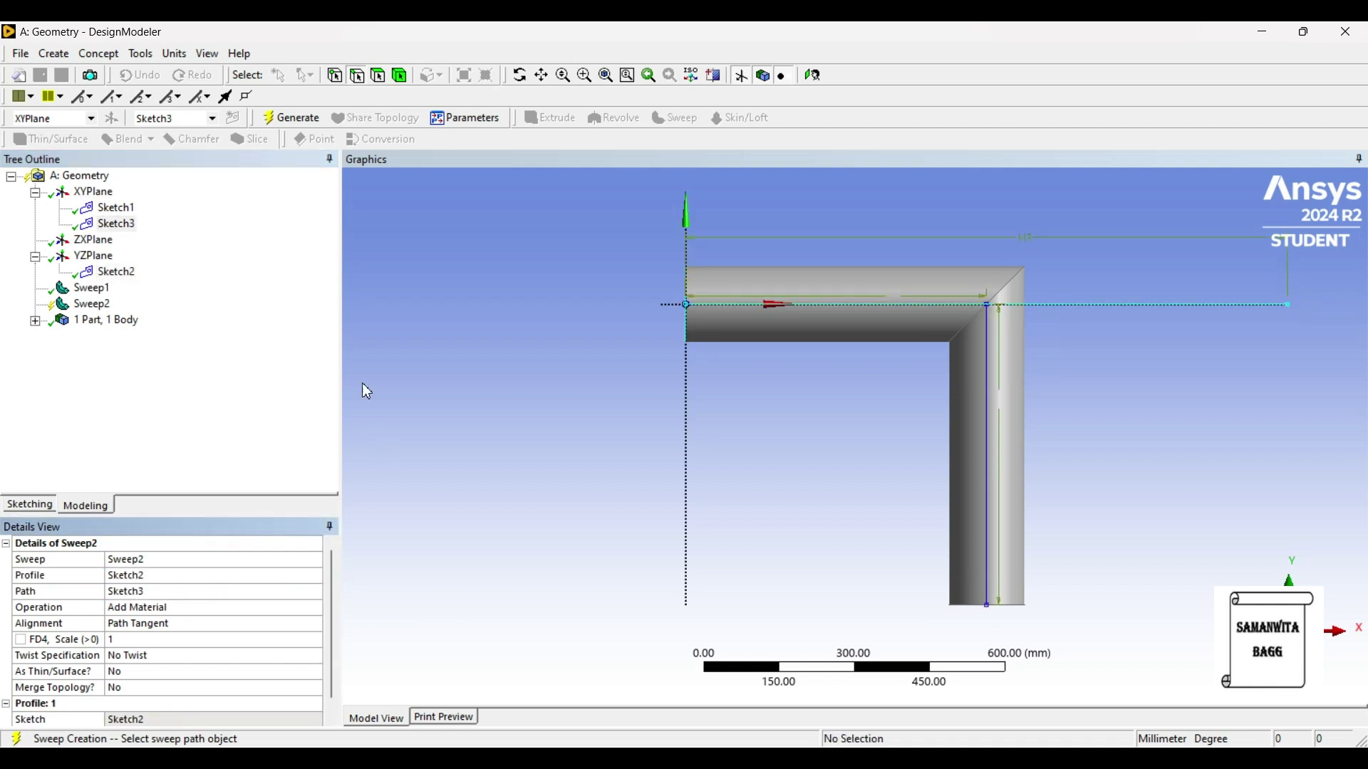
pyautogui.click(292, 118)
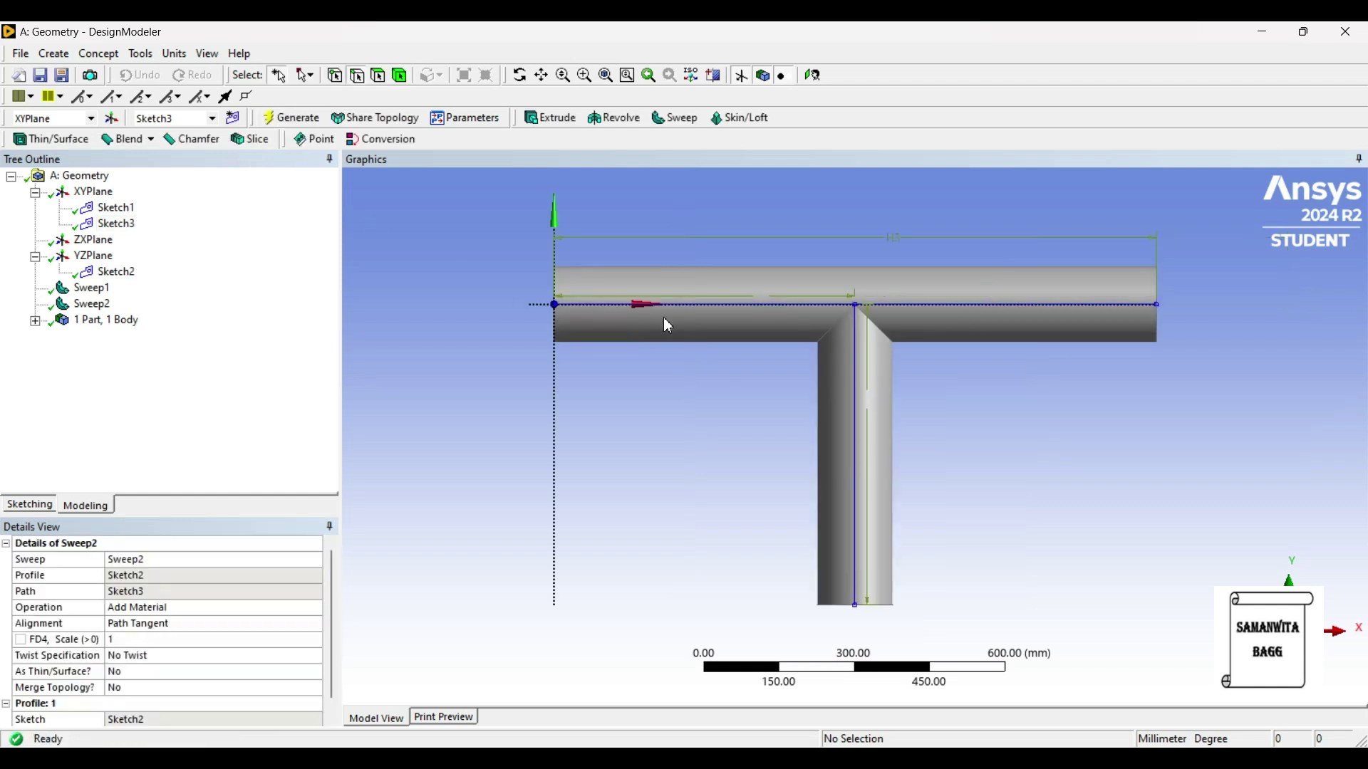
# - Hollow the tee with a Thin/Surface feature, keeping its two cylindrical outer faces, with 1 mm inward thickness, and generate it
pyautogui.moveTo(925, 431); pyautogui.dragTo(919, 468, button='middle')
pyautogui.moveTo(723, 393); pyautogui.dragTo(704, 386, button='middle')
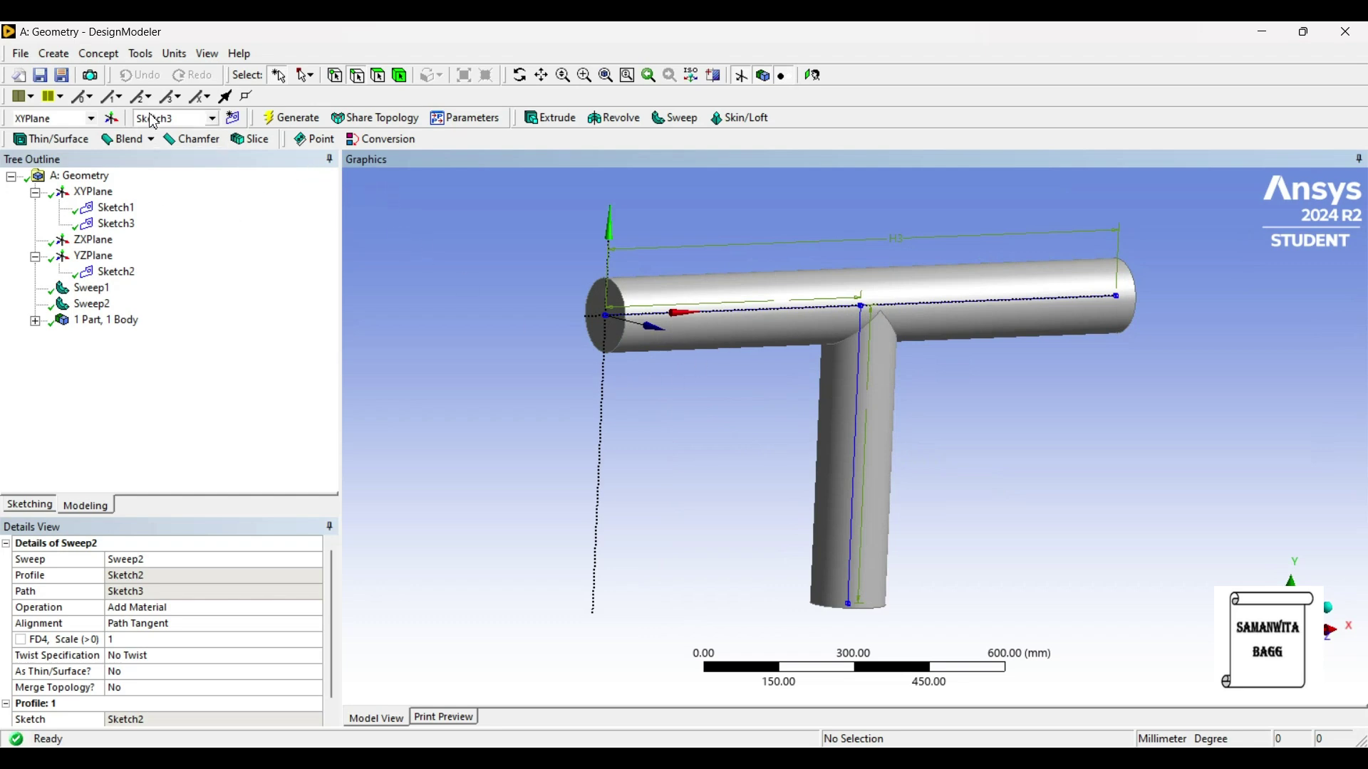
pyautogui.click(39, 140)
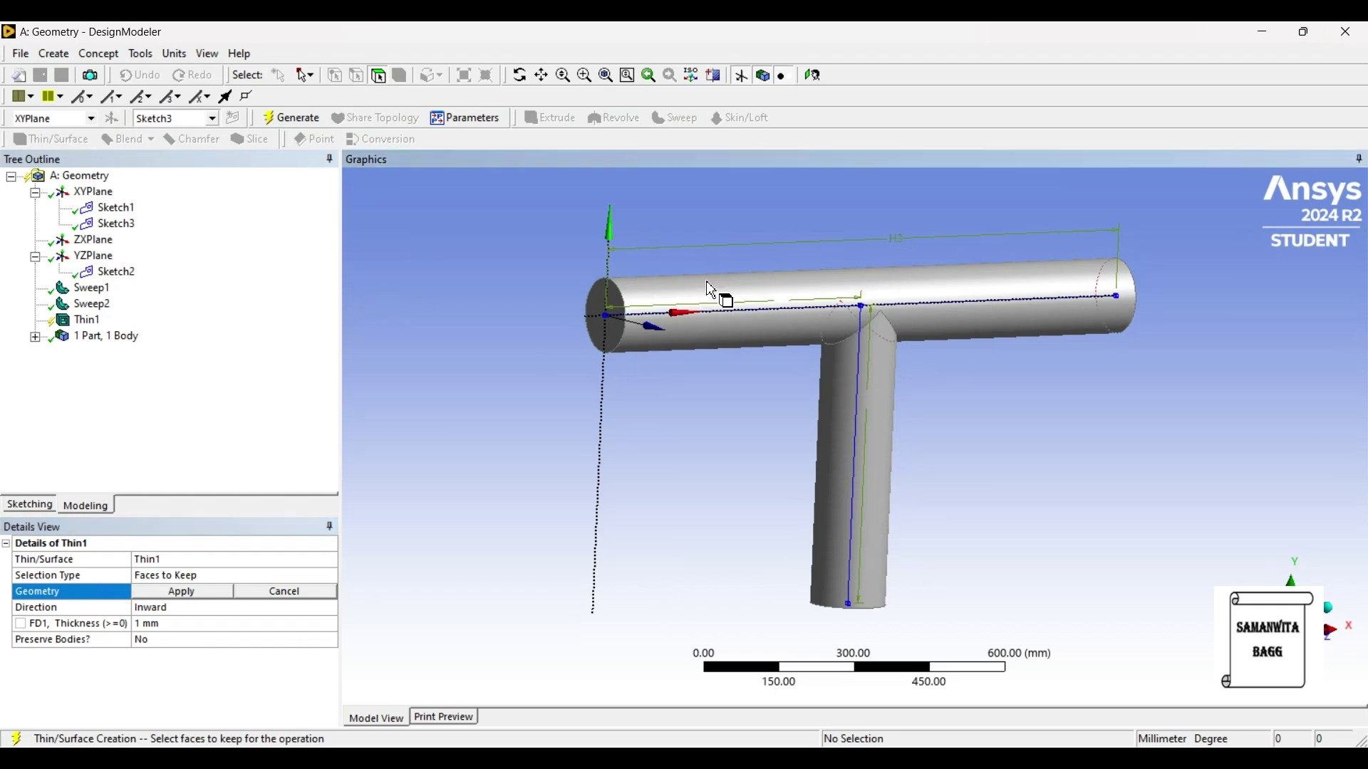
pyautogui.click(724, 297)
pyautogui.keyDown('ctrl'); pyautogui.click(847, 385); pyautogui.keyUp('ctrl')
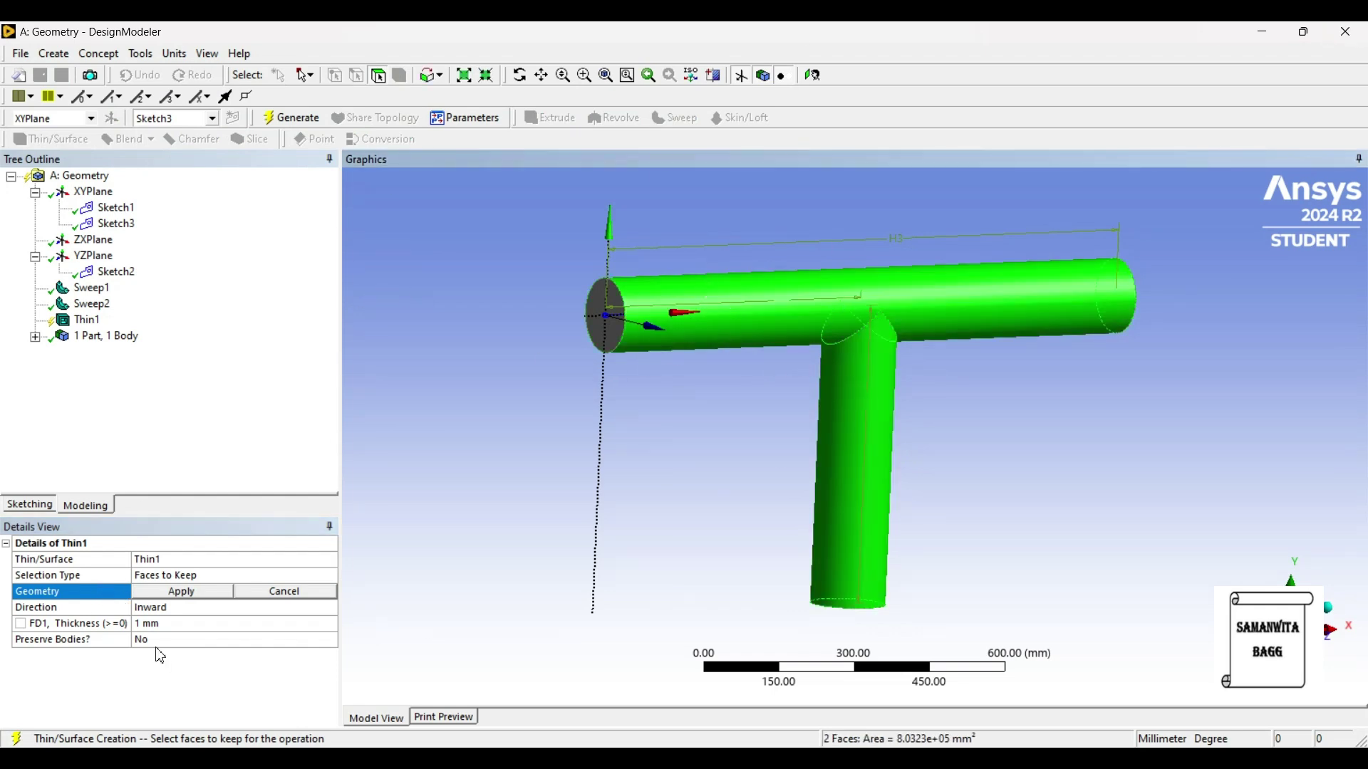
pyautogui.click(182, 592)
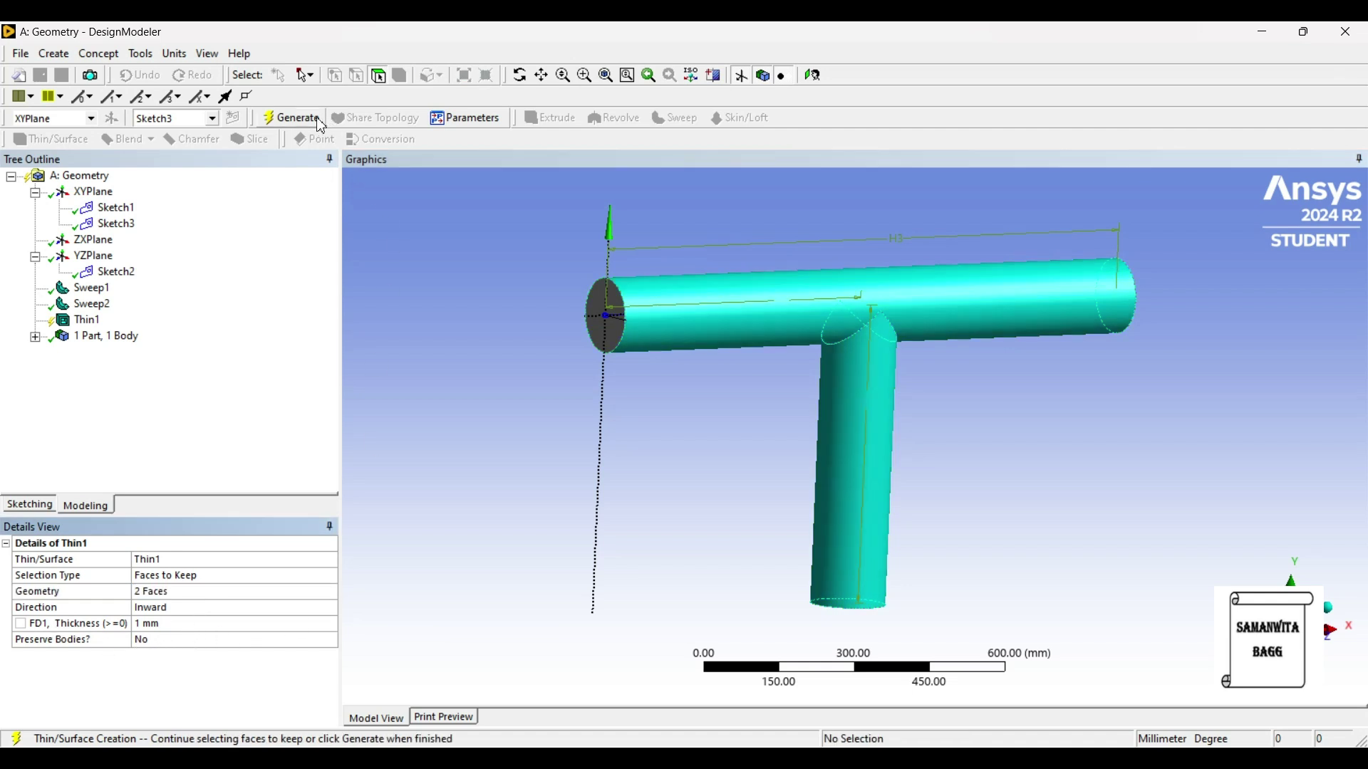
pyautogui.click(291, 118)
# - Hide both path sketches on the XY plane and the circle sketch on the YZ plane
pyautogui.moveTo(726, 335); pyautogui.dragTo(627, 331, button='middle')
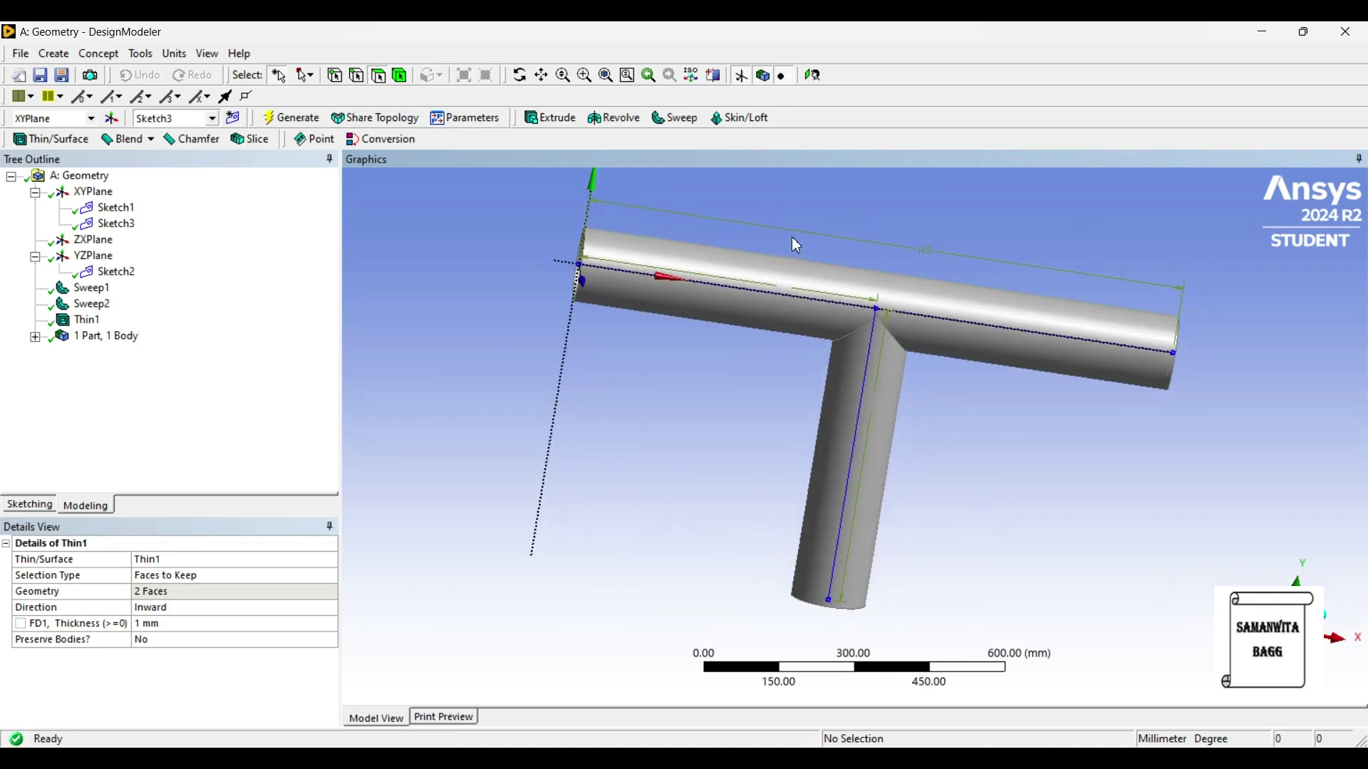
pyautogui.rightClick(121, 208)
pyautogui.click(152, 239)
pyautogui.rightClick(132, 224)
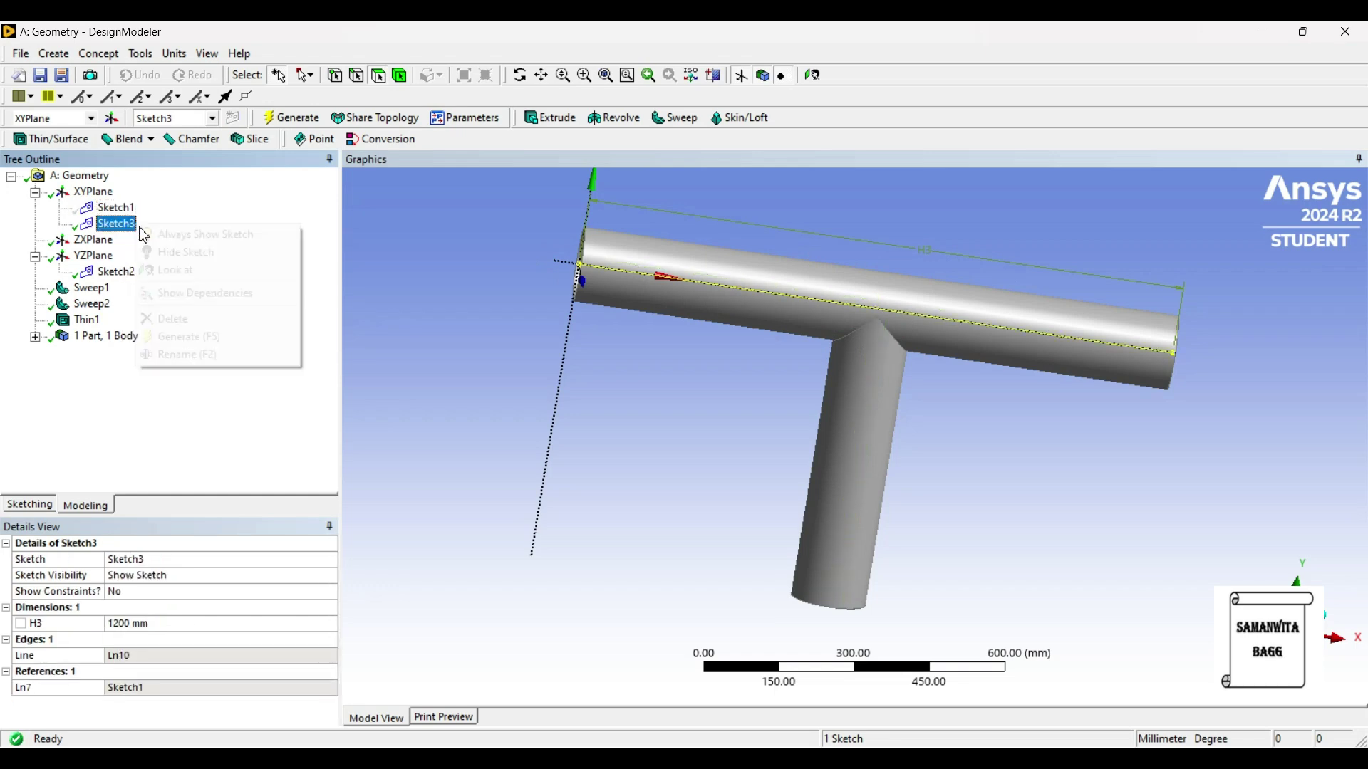
pyautogui.click(185, 253)
pyautogui.rightClick(116, 272)
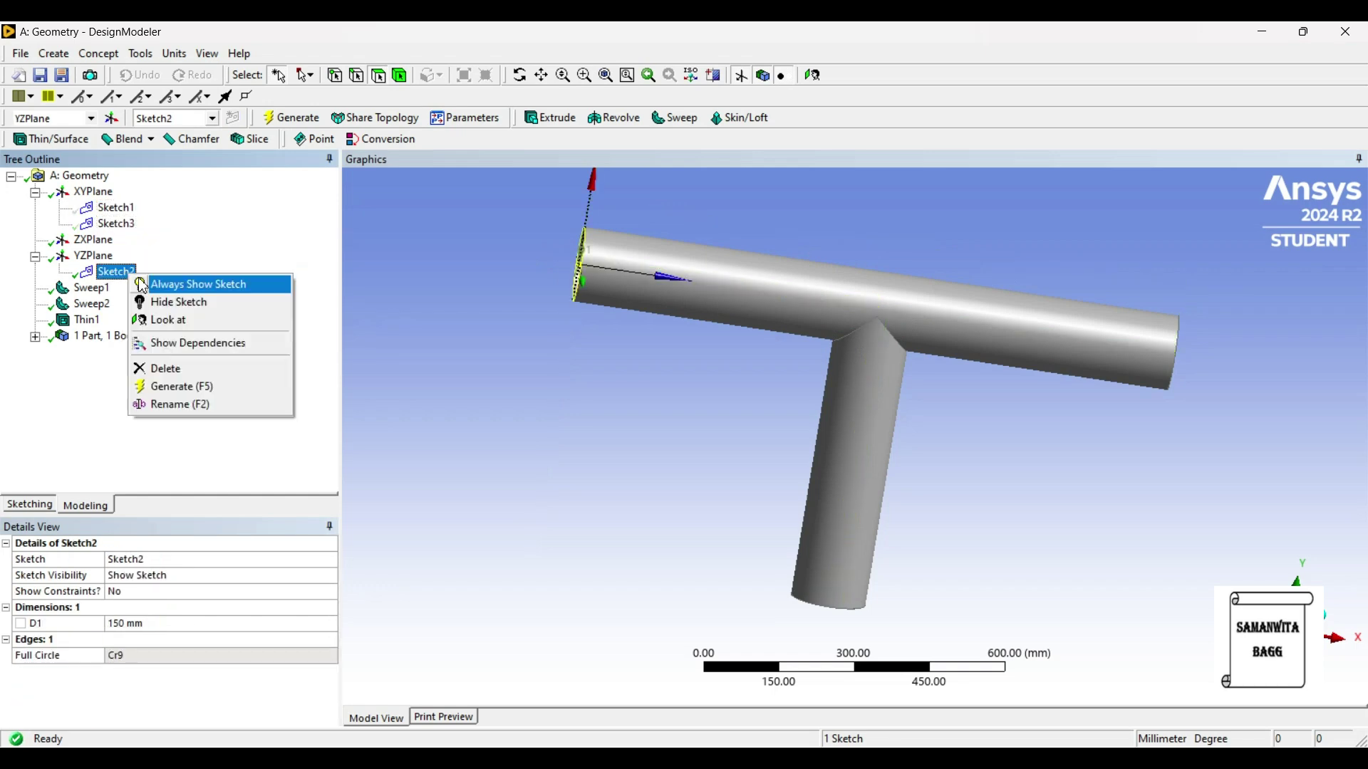
pyautogui.click(178, 301)
# - Turn off the plane axes display and view the hollow tee from its open end
pyautogui.scroll(-2, 638, 260)
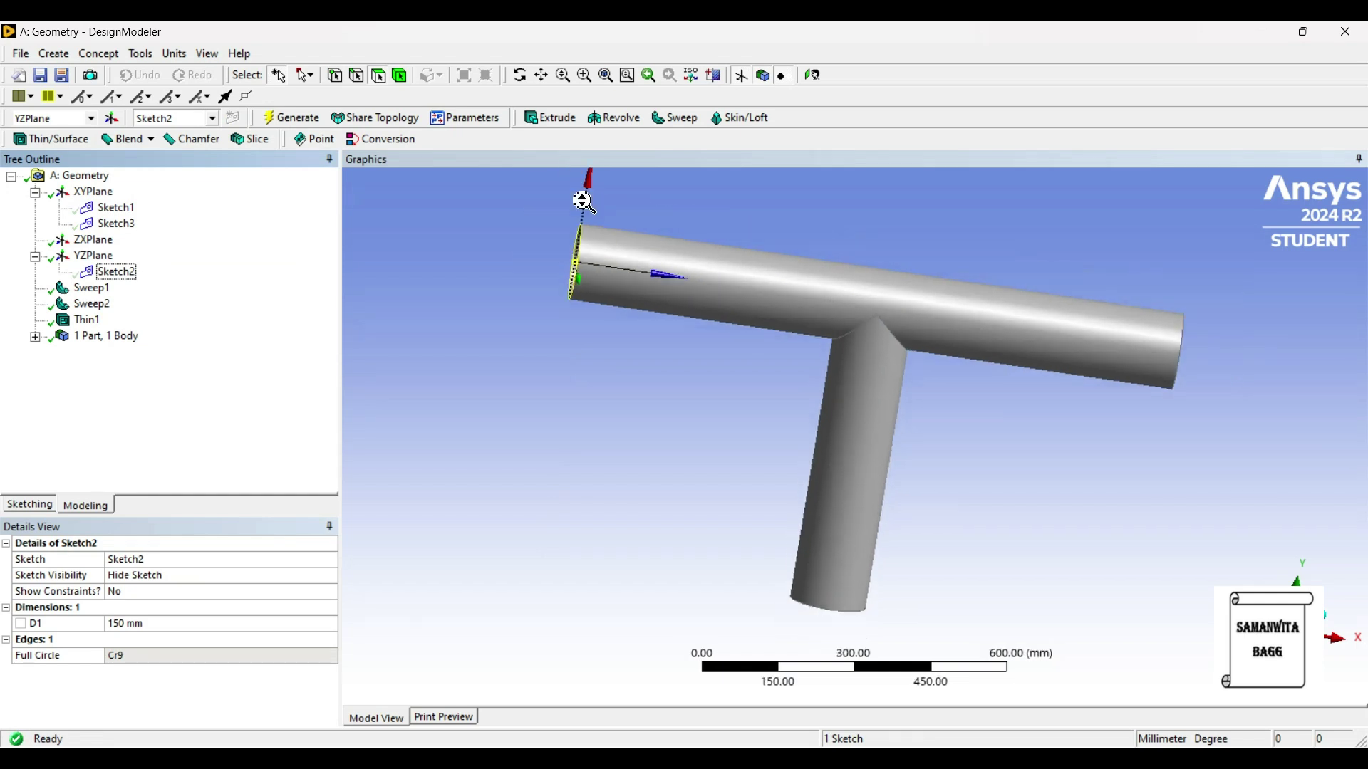
pyautogui.click(741, 75)
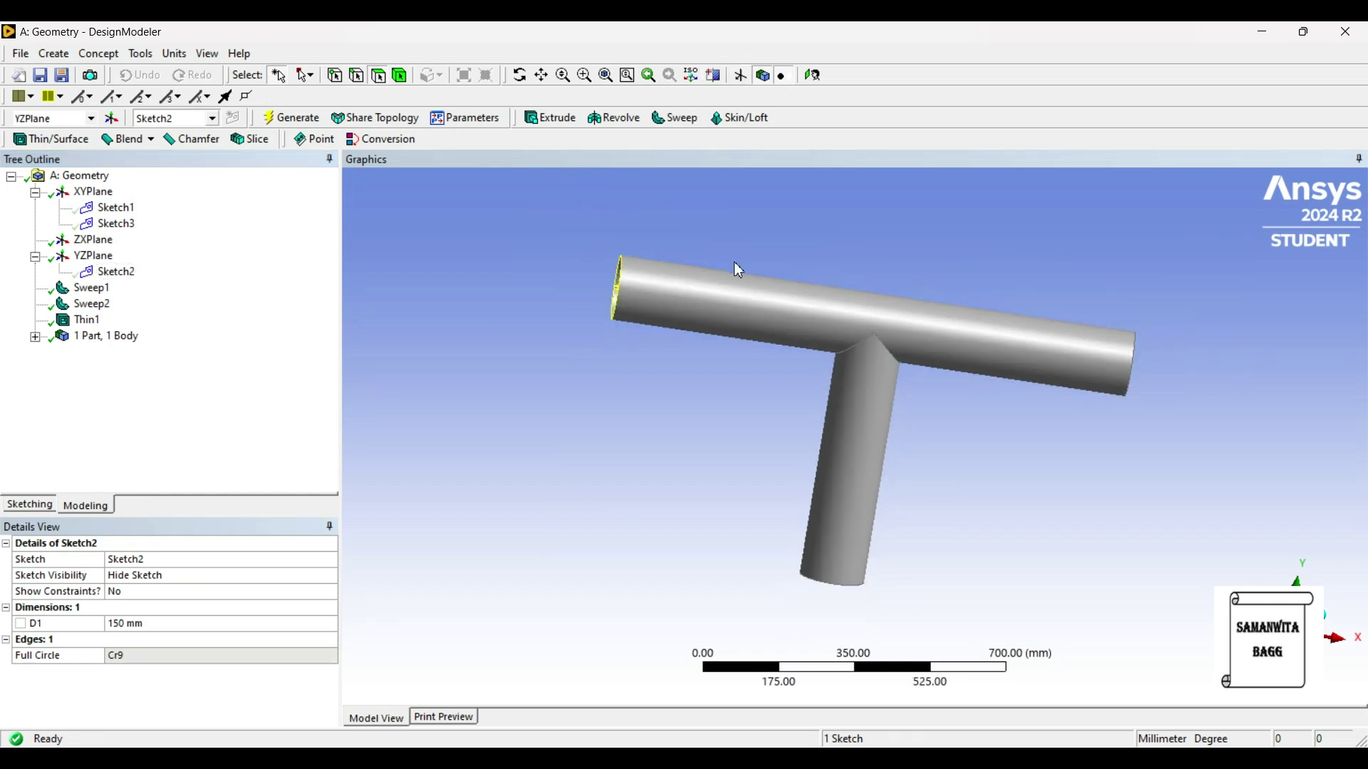
pyautogui.moveTo(754, 322); pyautogui.dragTo(652, 424, button='middle')
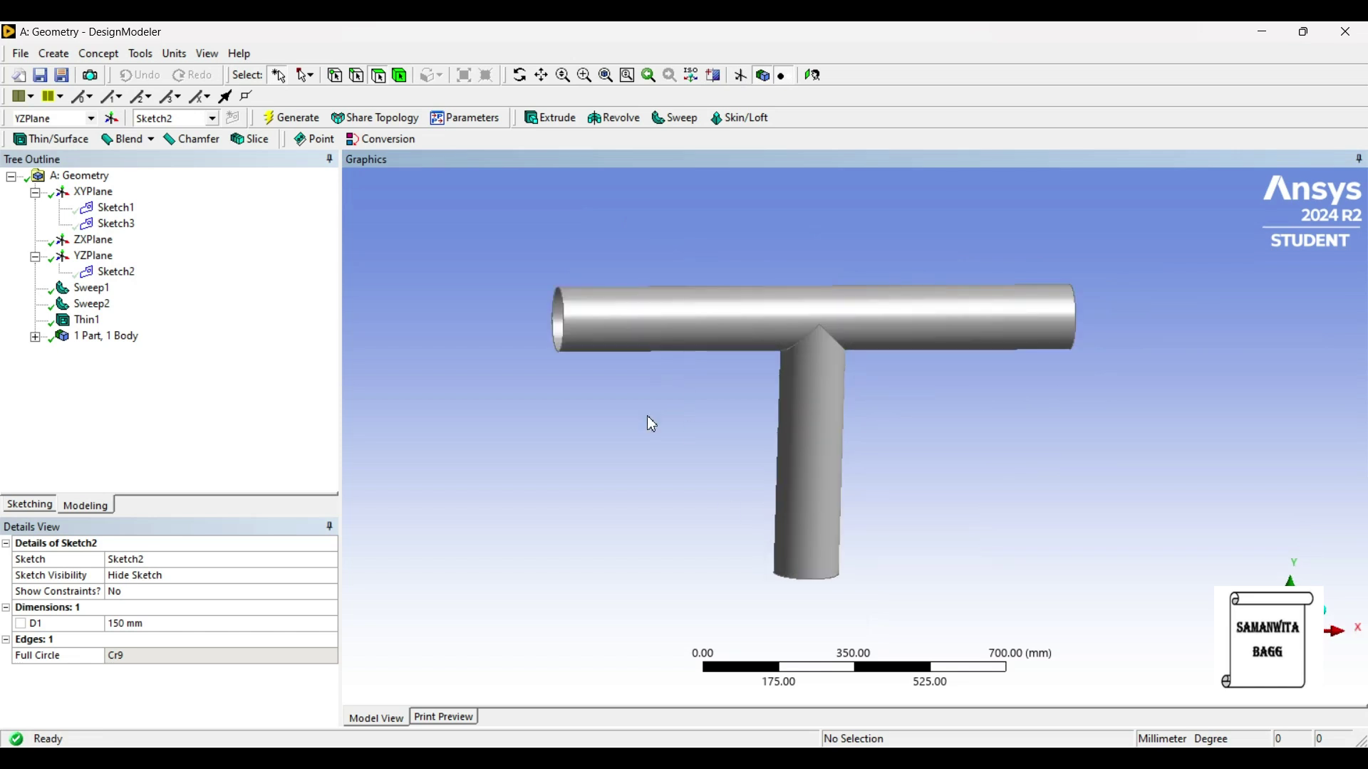